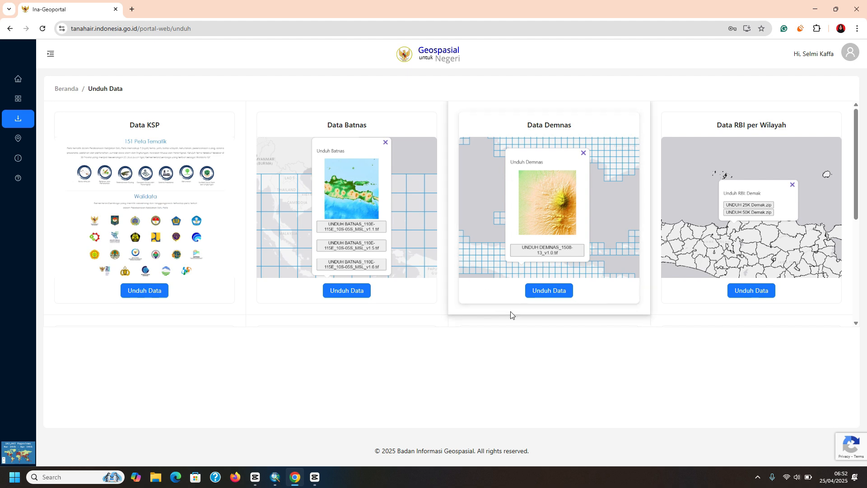
- Download the DEMNAS_1607-64_v1.0.tif elevation tile in eastern Jawa Timur from the Data Demnas map
click(561, 298)
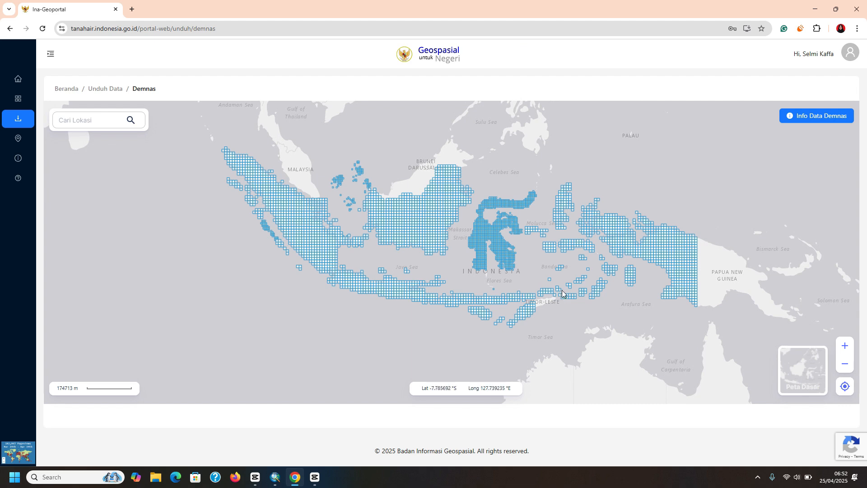
scroll(414, 294, up, 1)
scroll(414, 294, up, 5)
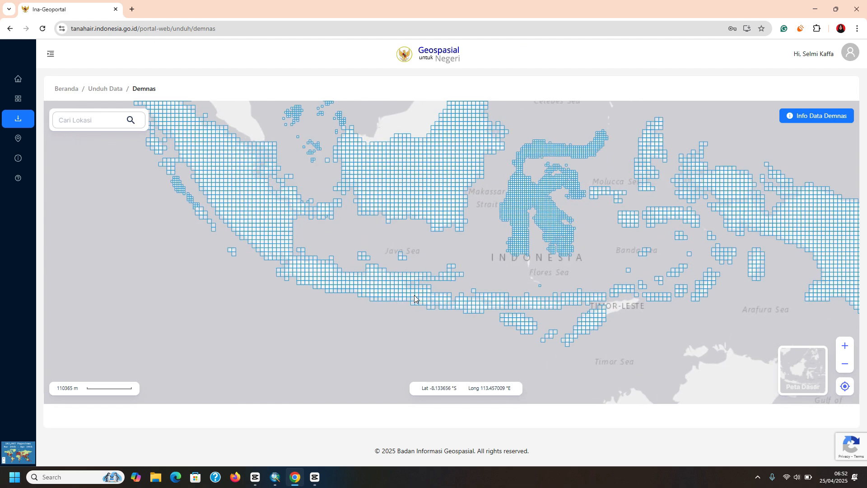
scroll(521, 307, down, 1)
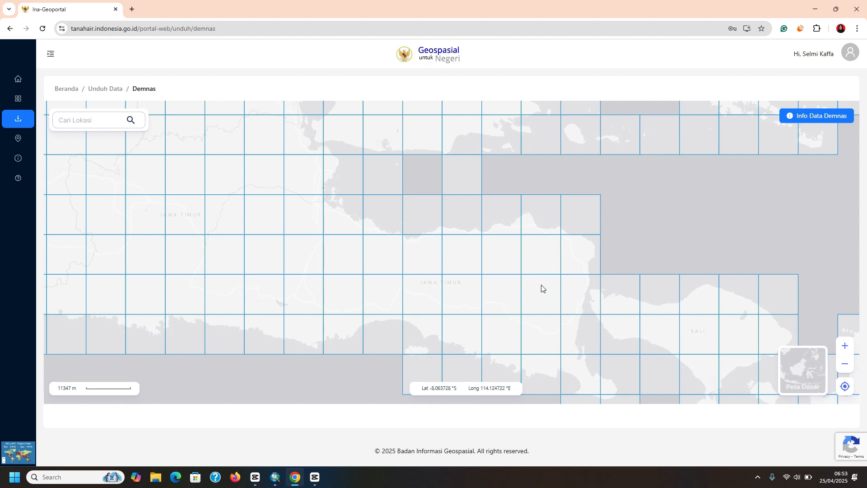
drag(467, 337, 498, 349)
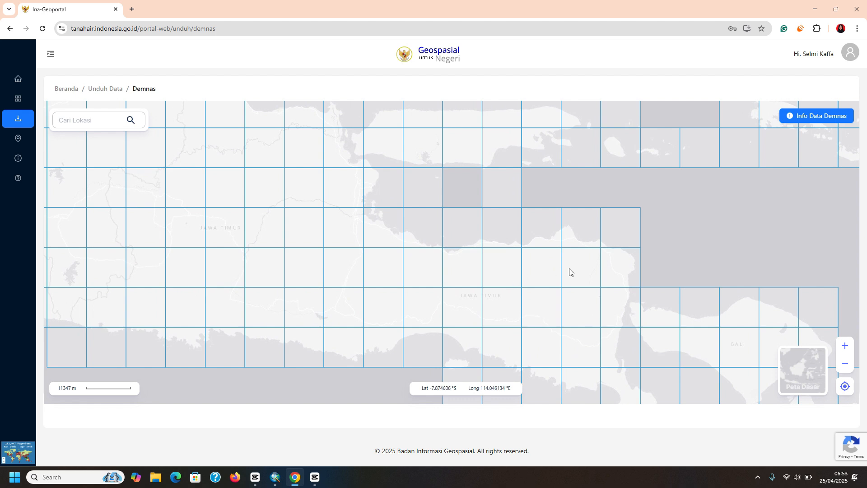
drag(572, 322, 572, 249)
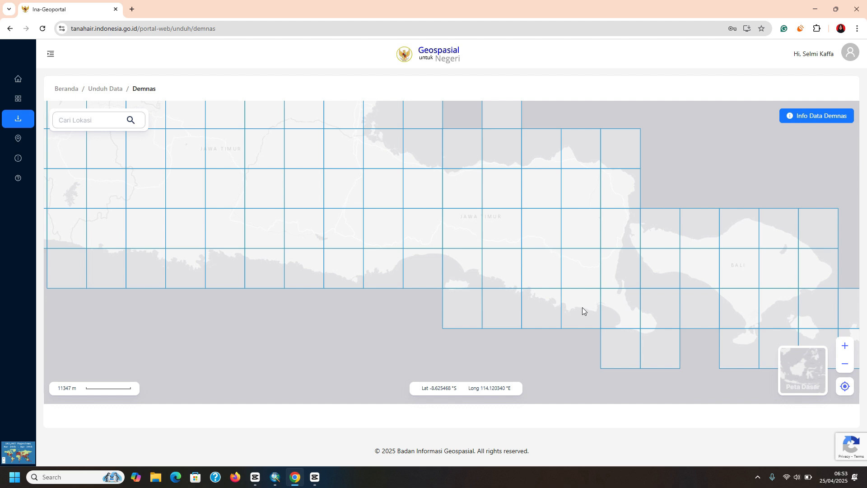
click(548, 241)
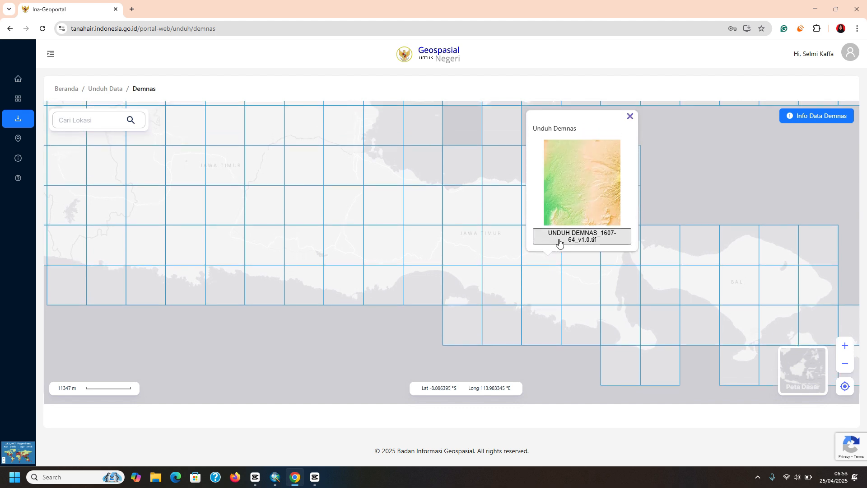
click(559, 242)
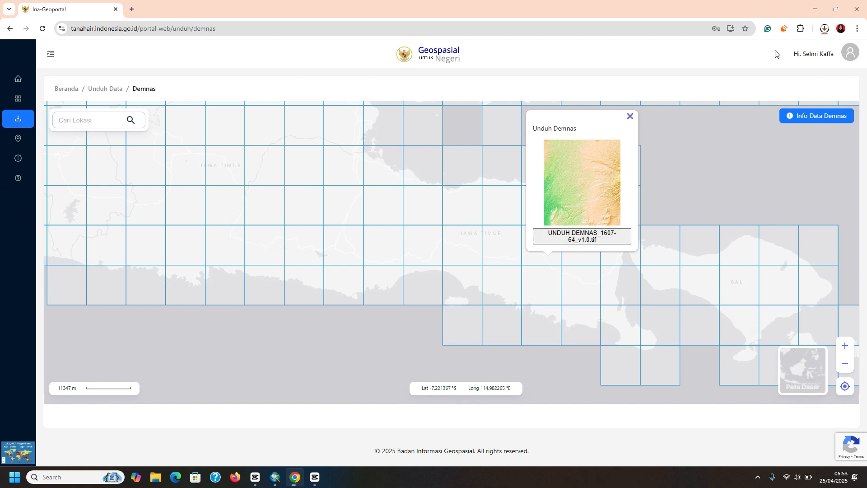
- Check the DEMNAS tile's progress in the recent download history and close the tile's download popup
click(825, 29)
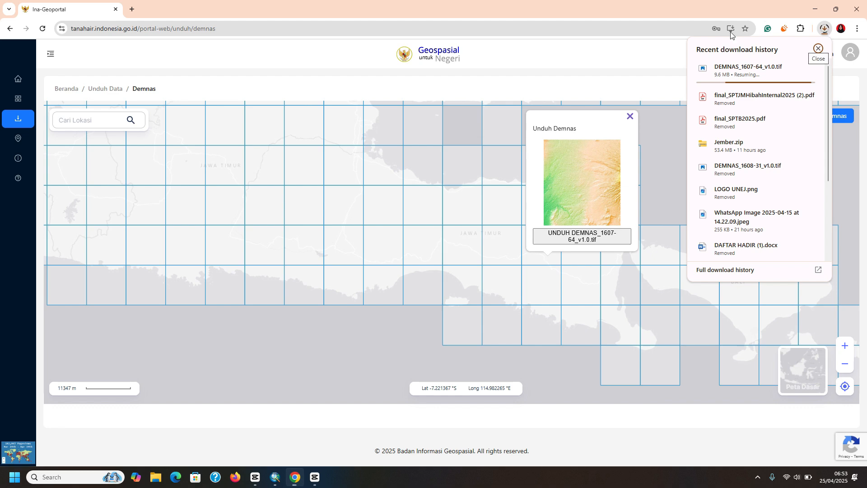
click(630, 116)
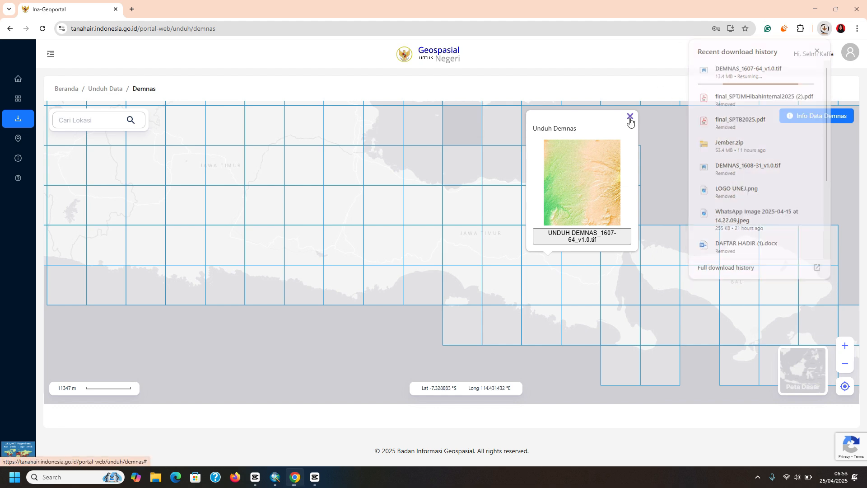
click(828, 30)
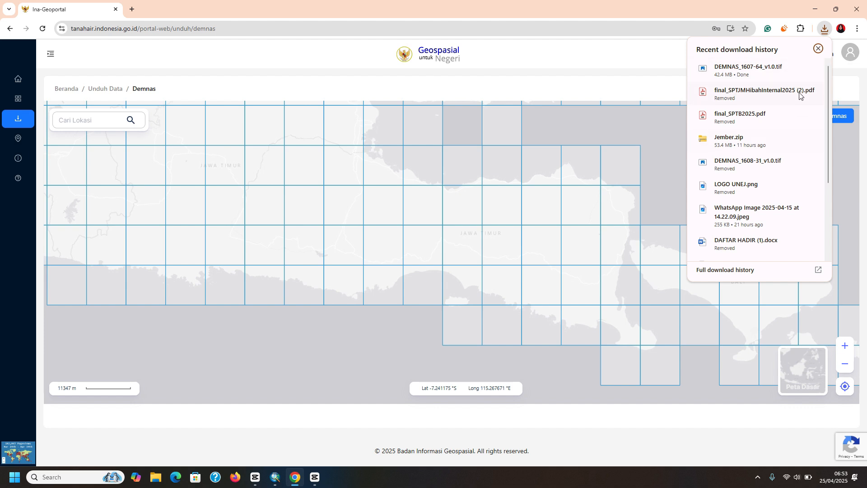
mouse_move(763, 69)
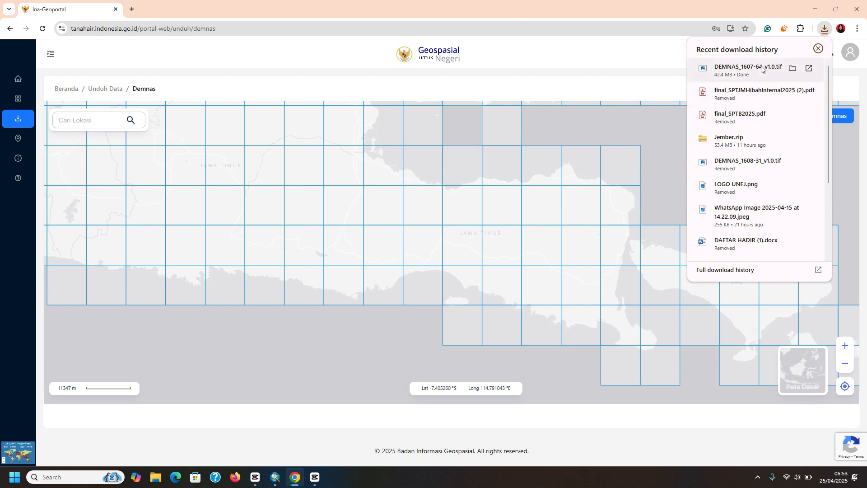
click(673, 134)
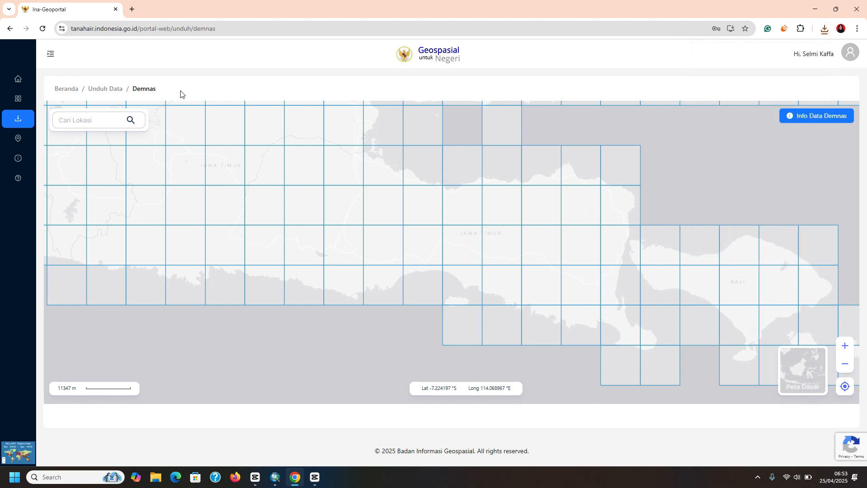
- Open the Data RBI per Wilayah download map and bring up the download options for the Jember region in Jawa Timur
click(19, 123)
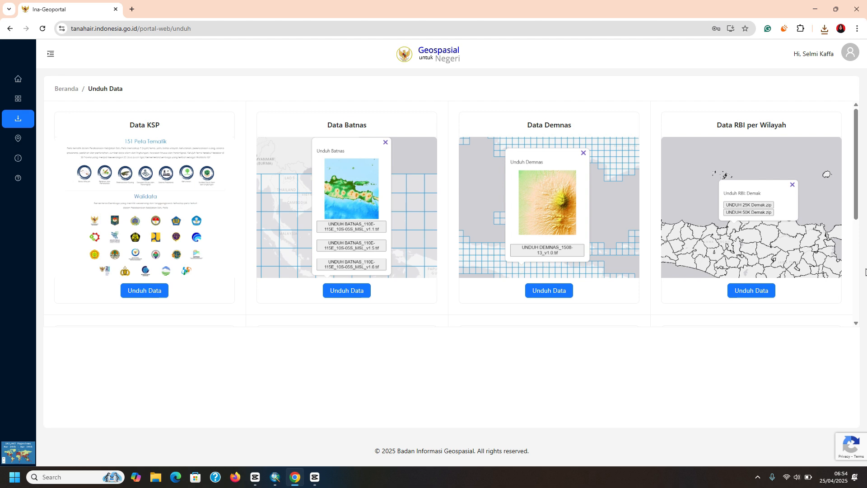
click(774, 298)
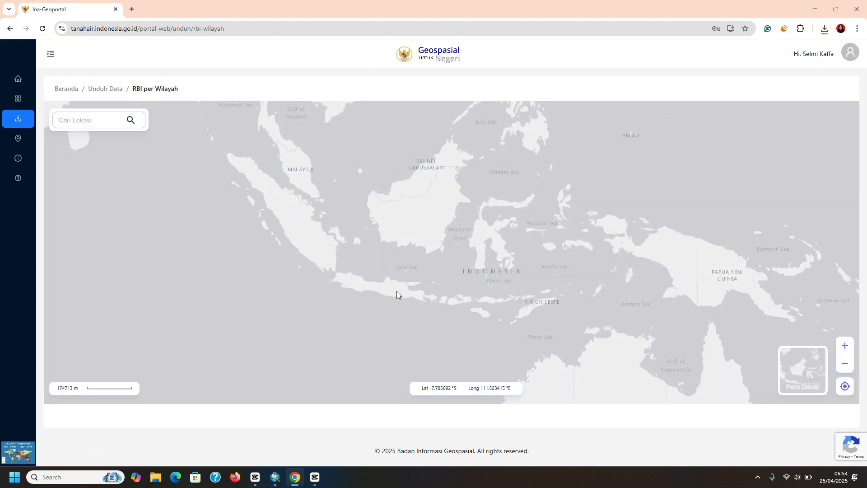
scroll(412, 300, up, 1)
scroll(413, 297, up, 3)
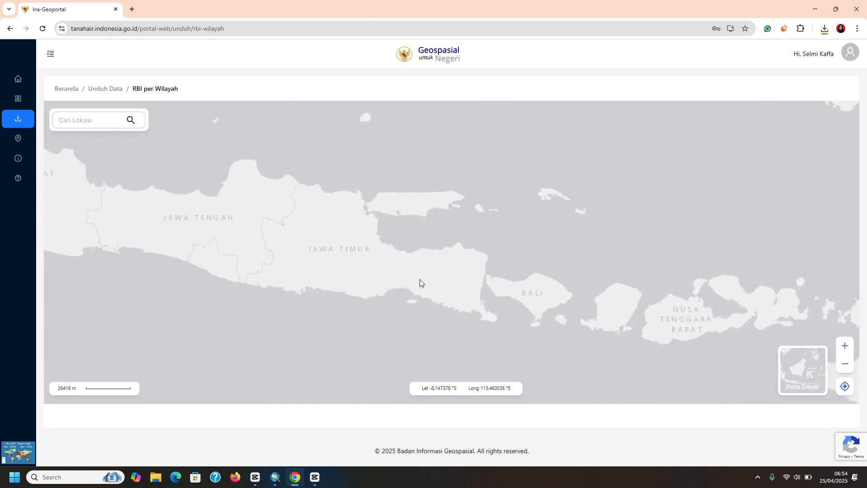
scroll(419, 280, down, 2)
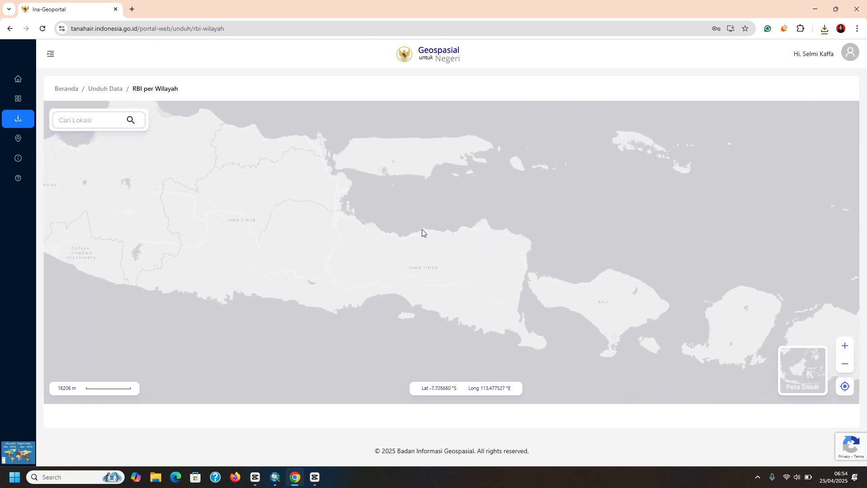
click(425, 227)
scroll(472, 254, up, 1)
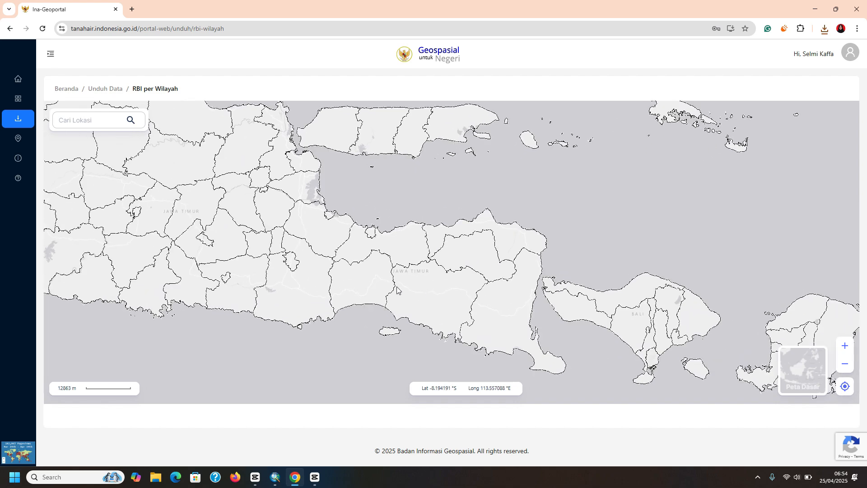
scroll(352, 276, up, 1)
scroll(358, 232, down, 1)
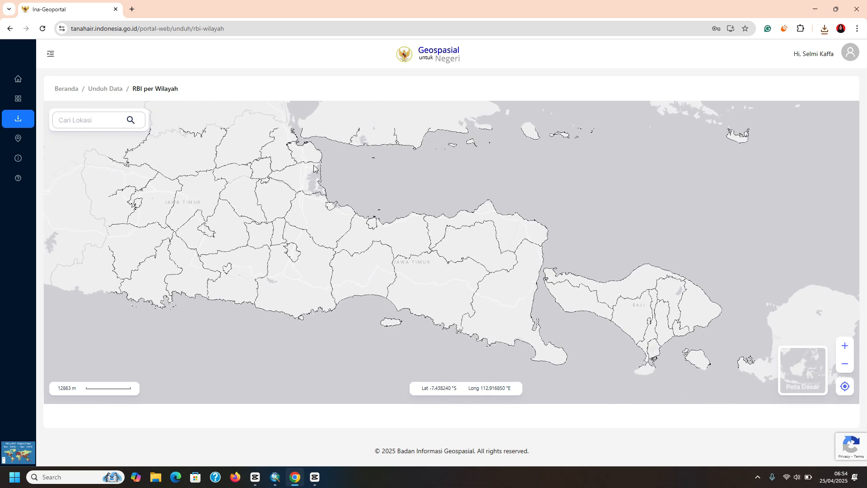
drag(377, 174, 433, 178)
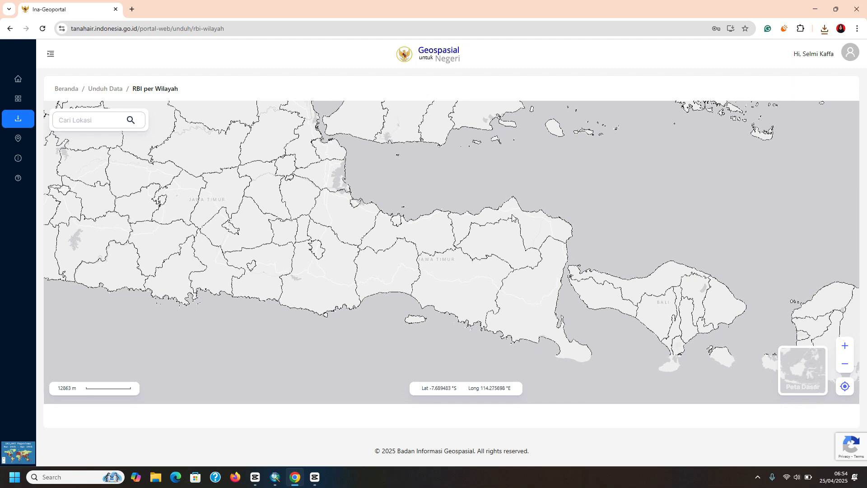
scroll(446, 275, up, 1)
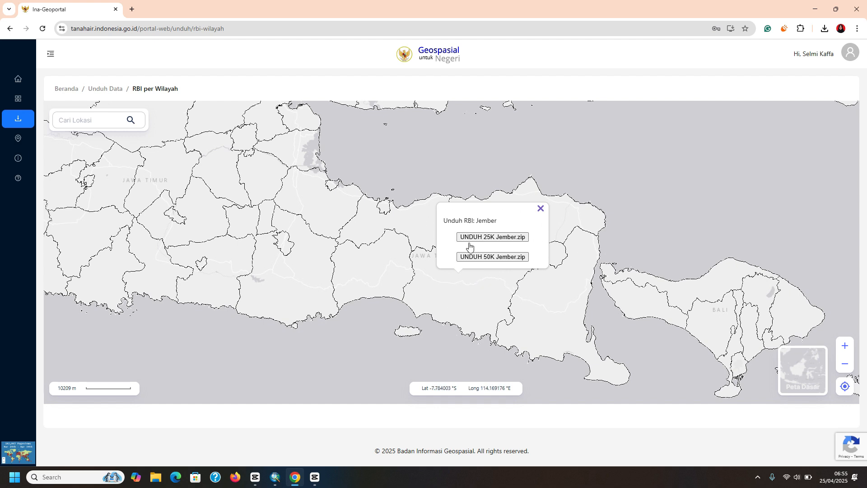
- Start downloading the 25K Jember.zip base map data, pause it in the download history and cancel it
click(520, 241)
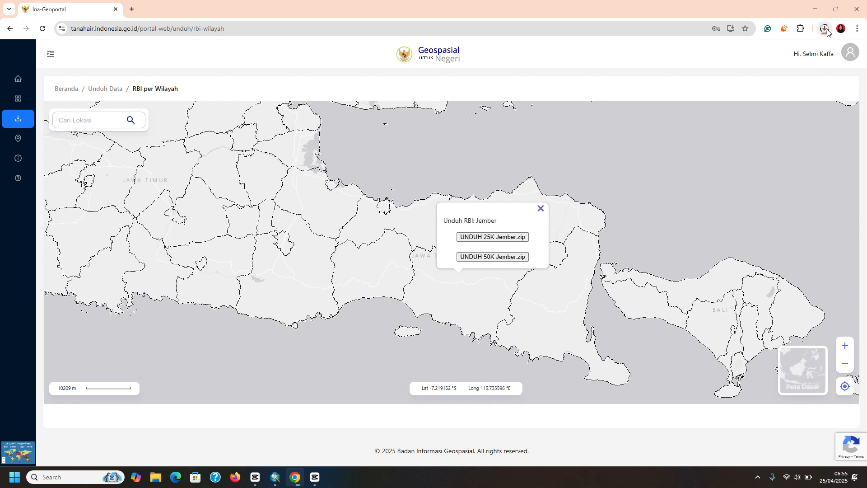
click(825, 29)
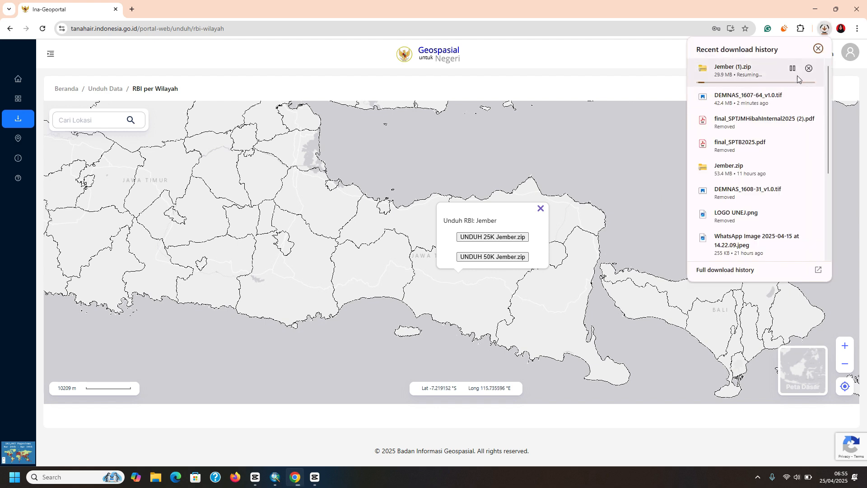
click(794, 68)
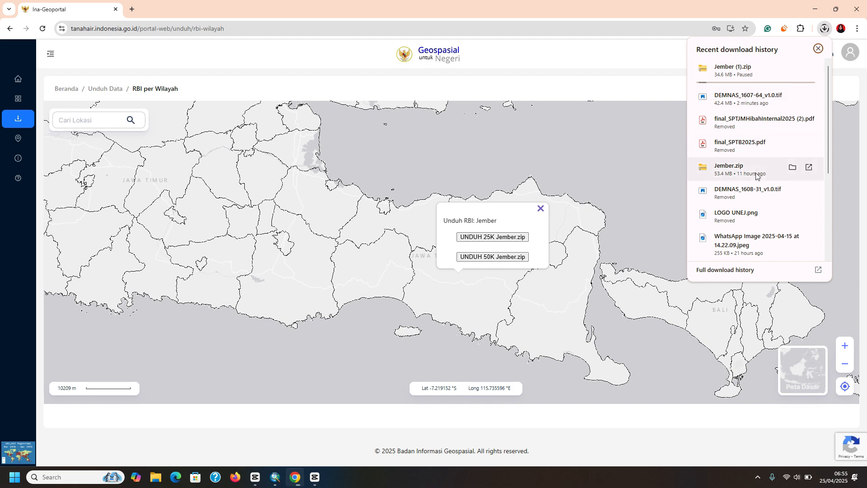
mouse_move(807, 69)
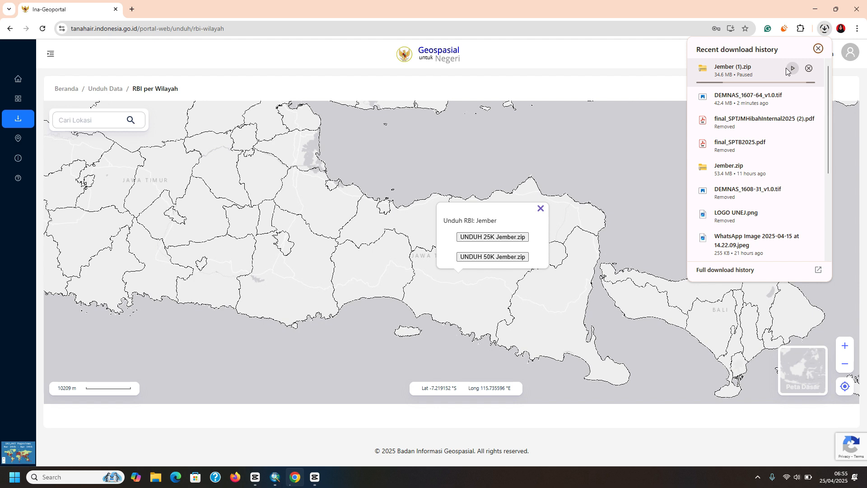
click(809, 68)
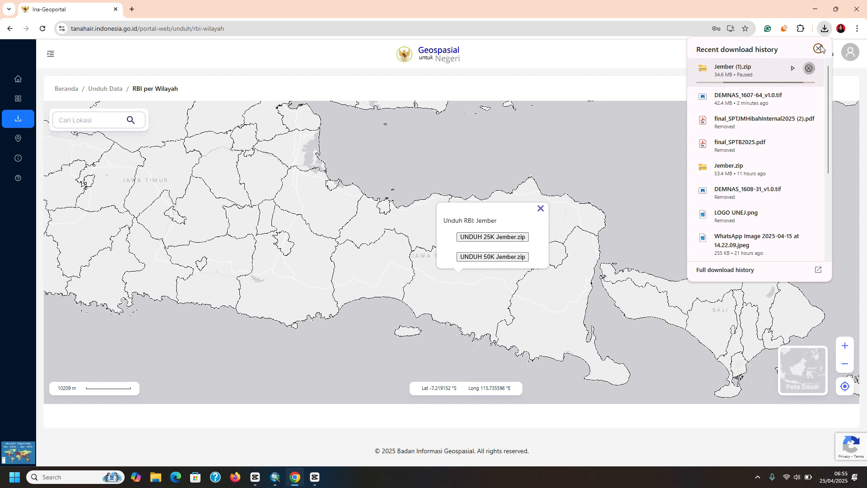
click(614, 140)
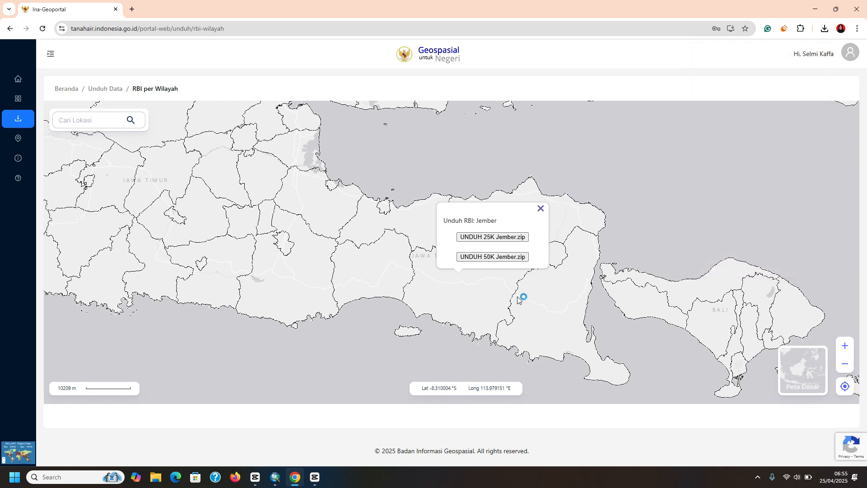
- Switch to ArcMap, show the Catalog, and move the floating ArcToolbox window over the map area so it does not cover the folder tree
click(271, 479)
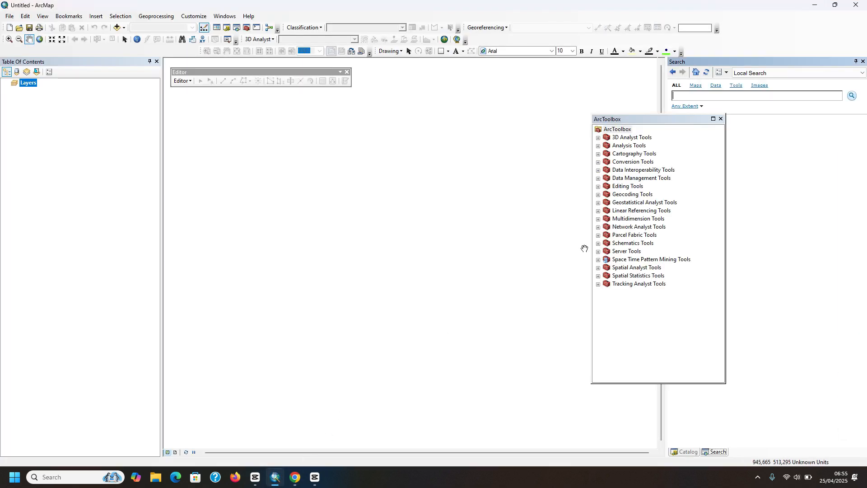
drag(670, 123, 752, 128)
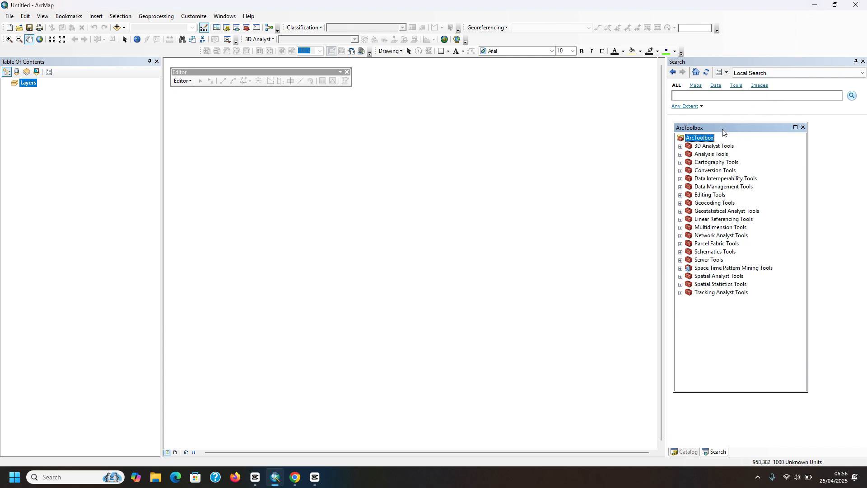
drag(723, 129, 636, 104)
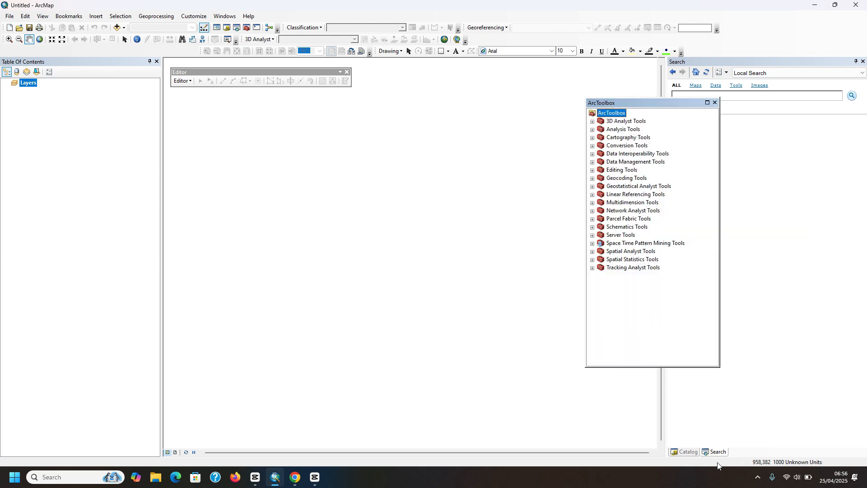
click(686, 452)
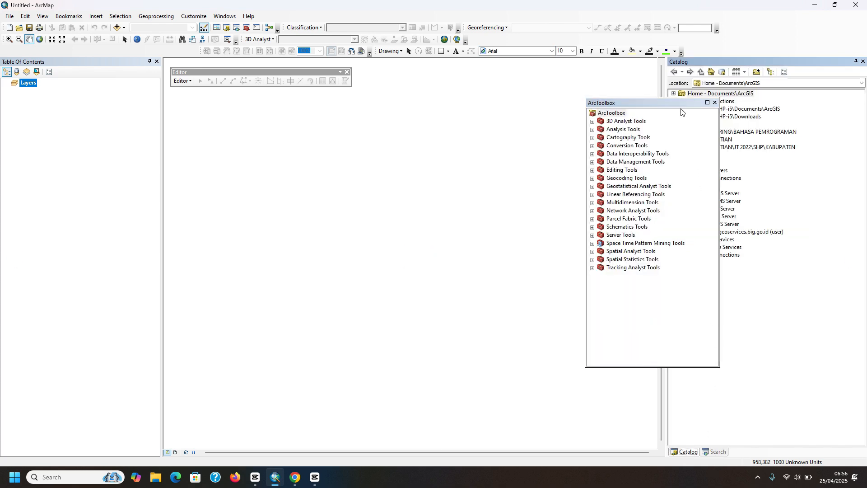
drag(614, 103, 509, 77)
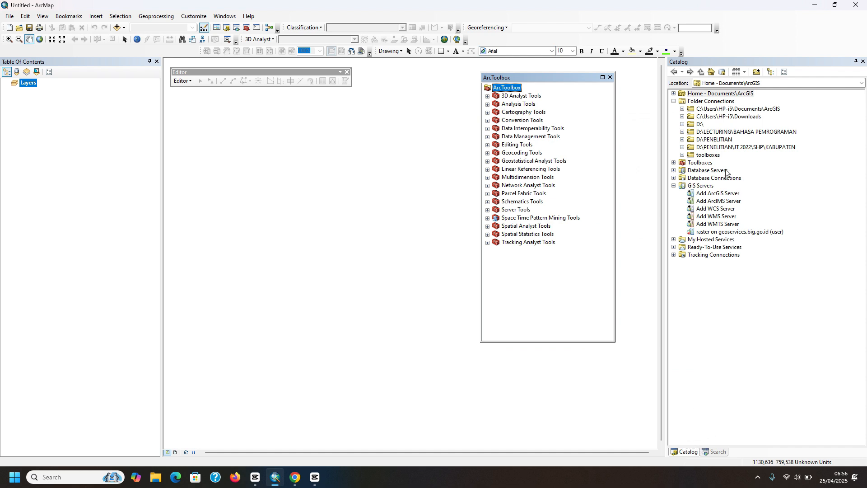
- Expand the D:\ folder connection in the Catalog and open its PROJECT folder to list the subfolders
click(683, 124)
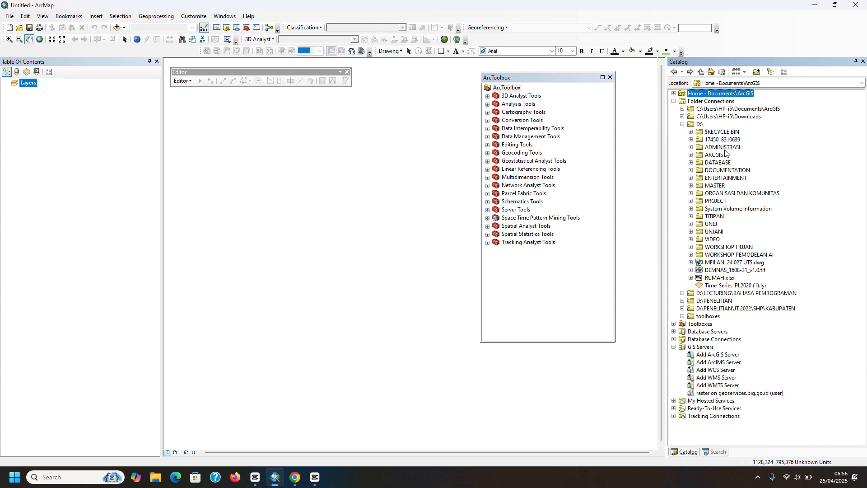
click(691, 132)
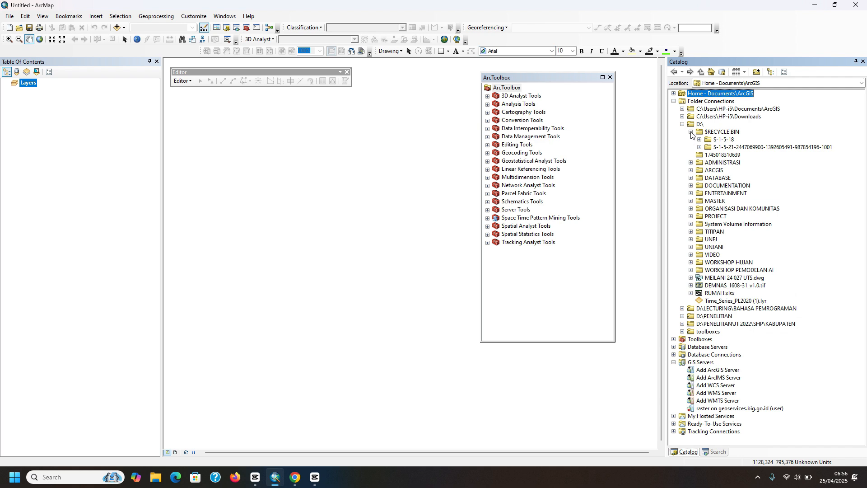
click(691, 132)
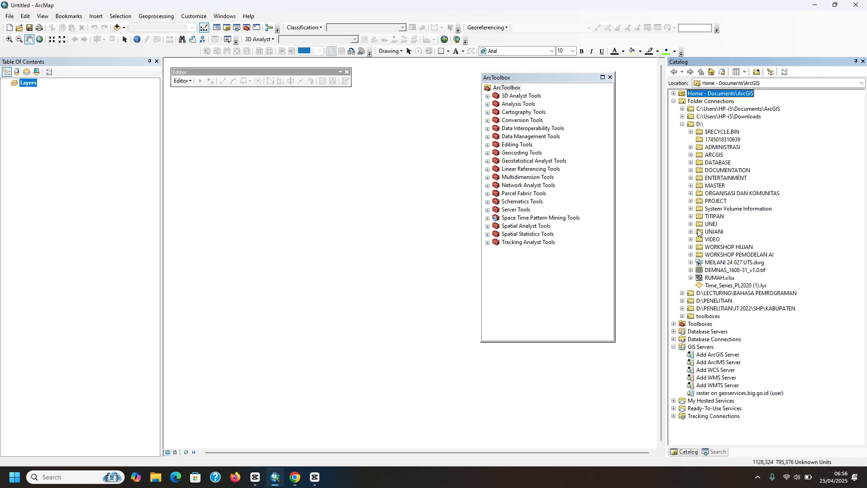
click(691, 202)
click(692, 201)
click(691, 202)
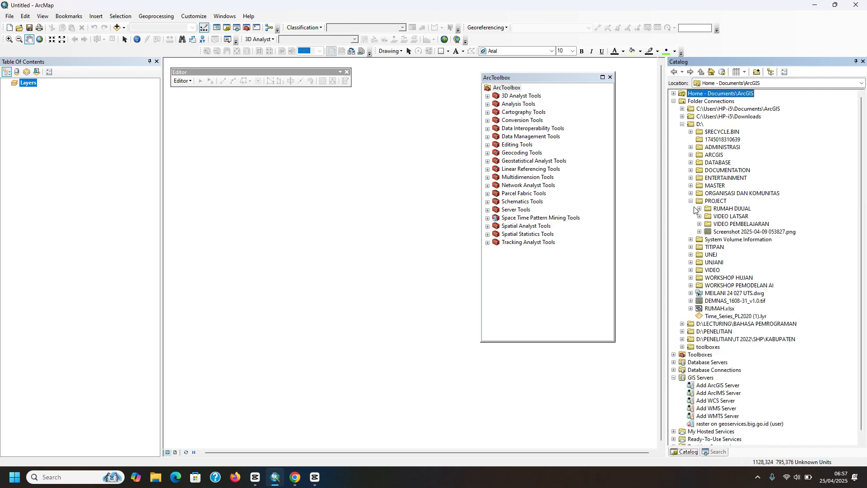
- Create a folder named TUTORIAL ARCGIS inside the PROJECT folder in the Catalog
right_click(717, 202)
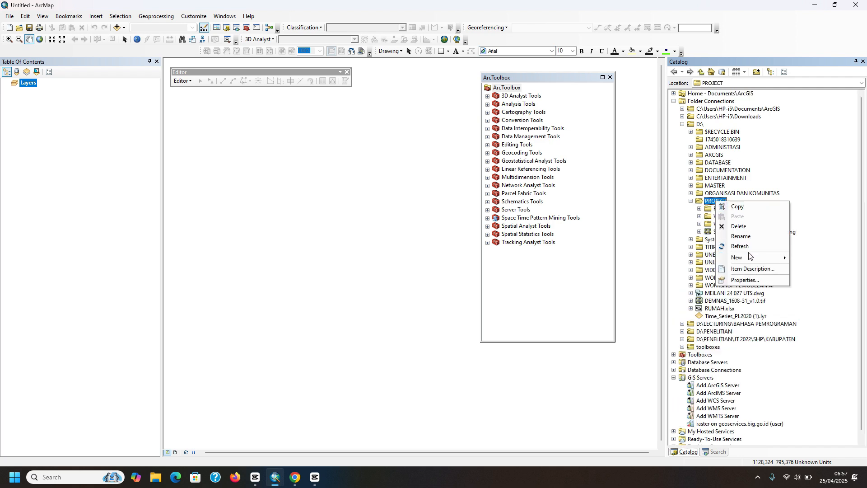
mouse_move(745, 258)
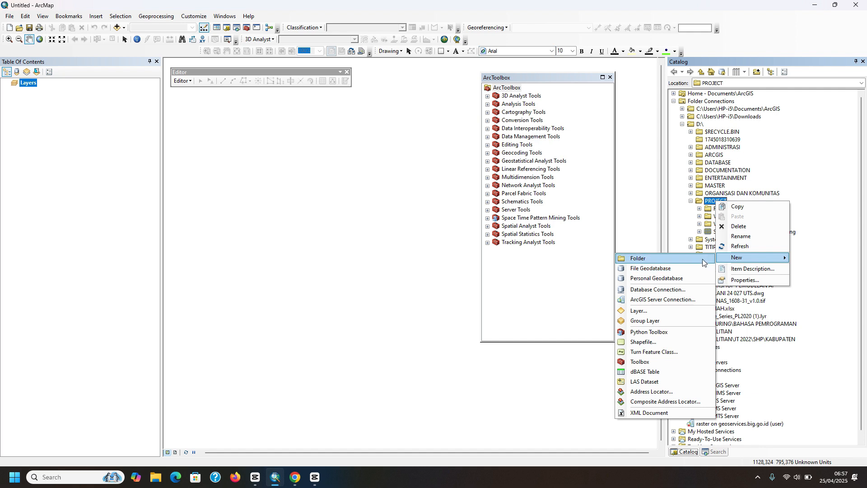
click(705, 259)
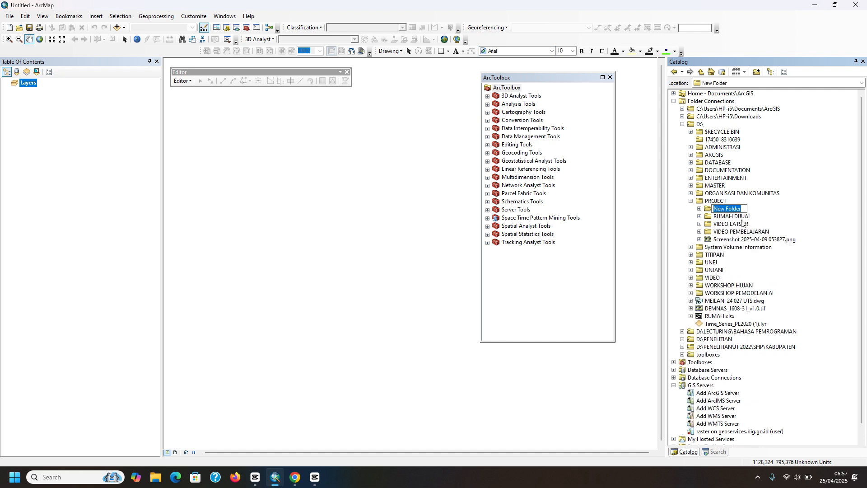
text(TUTORIAL ARCGIS)
click(742, 223)
click(699, 208)
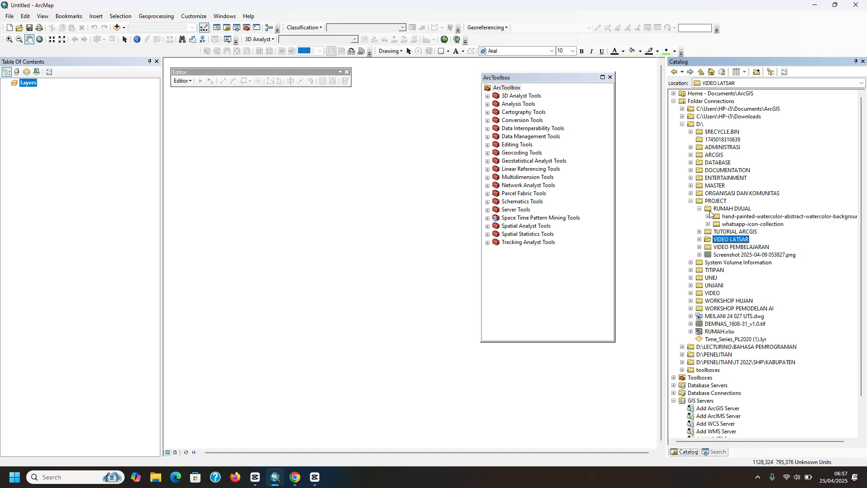
click(700, 208)
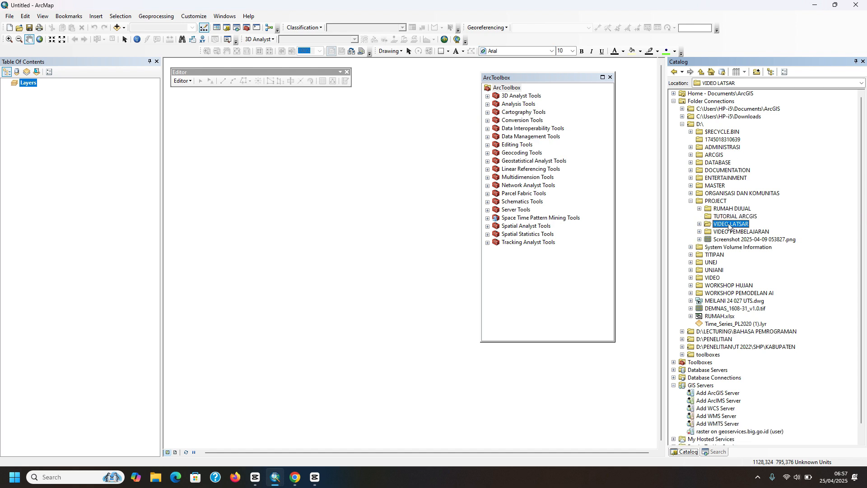
- Create a file geodatabase named TUTORIAL ARCGIS inside the TUTORIAL ARCGIS folder
right_click(736, 217)
mouse_move(762, 275)
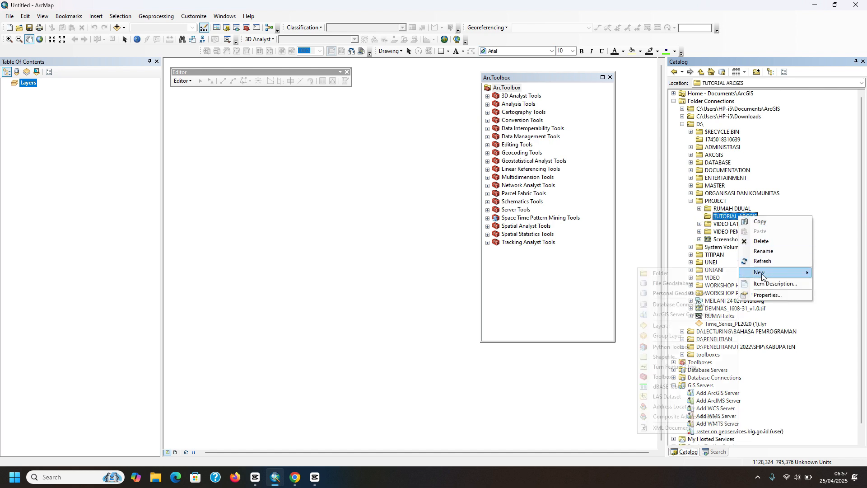
click(711, 283)
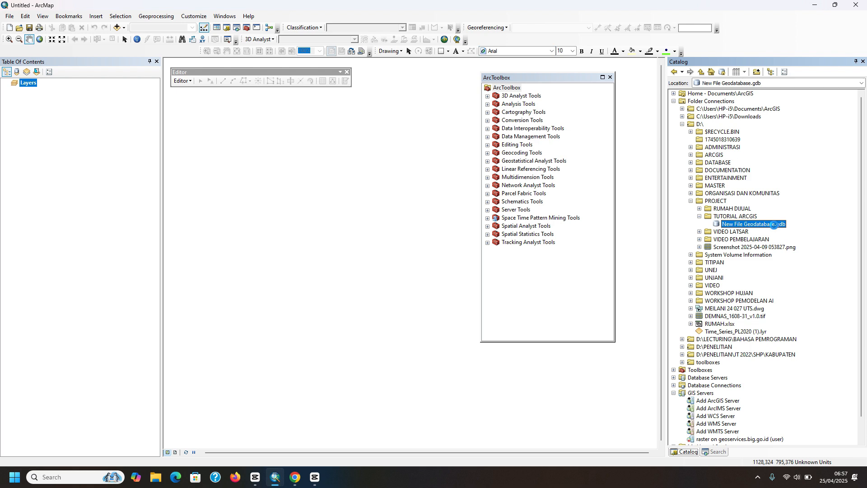
right_click(774, 224)
click(785, 260)
text(TUTOR)
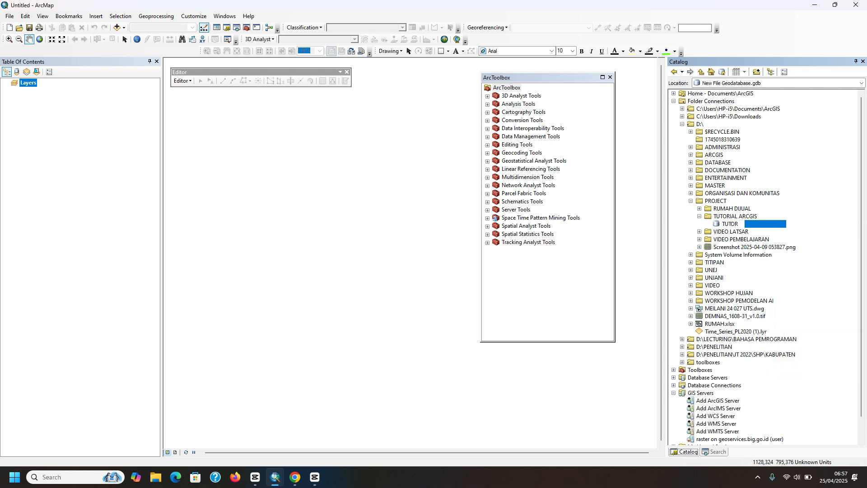
text(IAL ARCGIS)
key(Return)
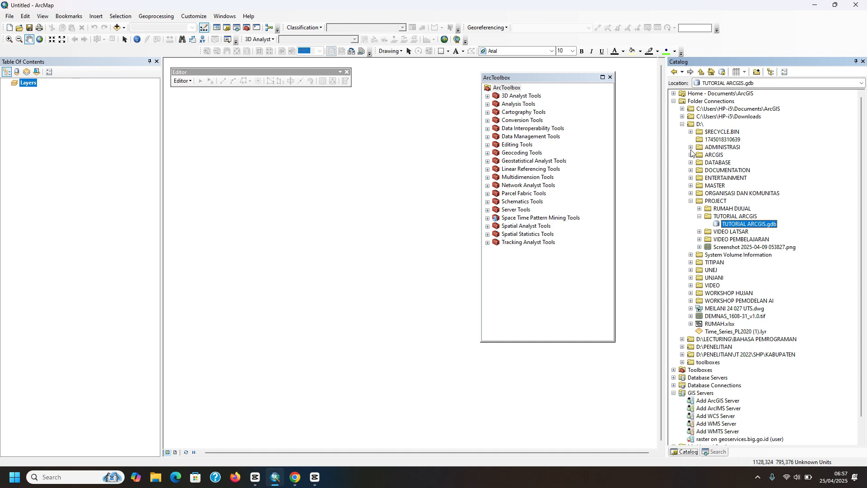
- Reposition the ArcToolbox window over the map area and add DEMNAS_1608-31_v1.0.tif from D:\ to the map
drag(572, 77, 631, 128)
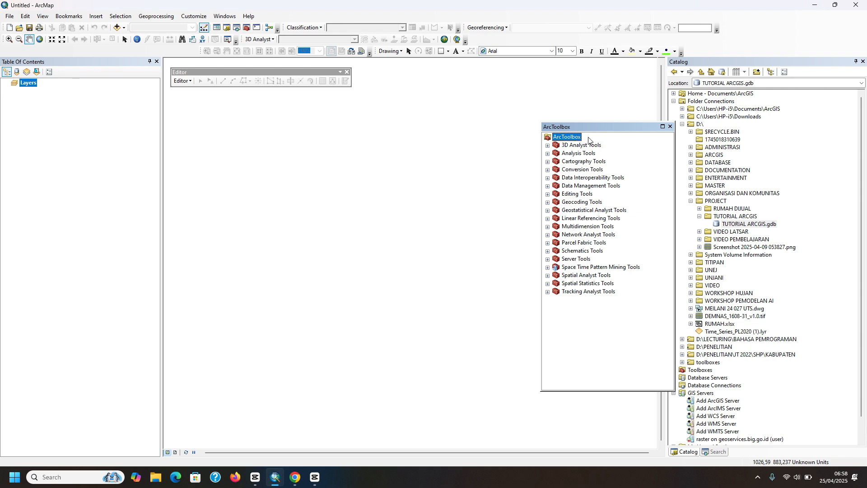
drag(595, 130, 564, 126)
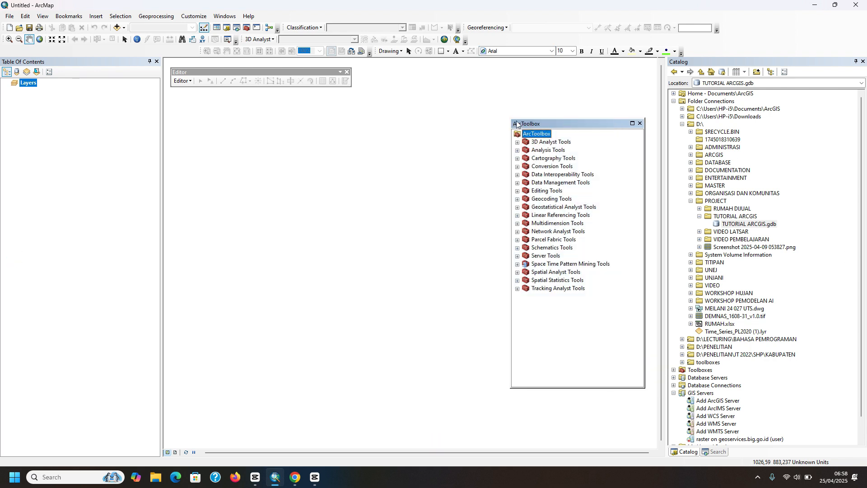
click(117, 28)
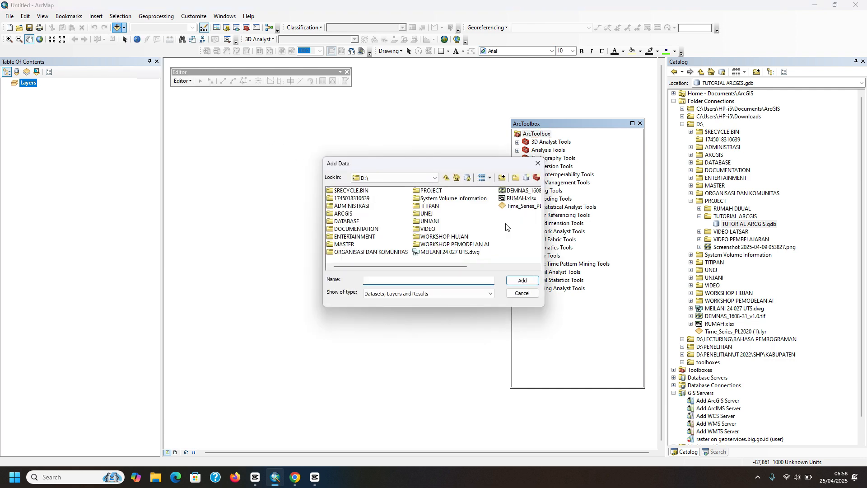
drag(449, 266, 542, 265)
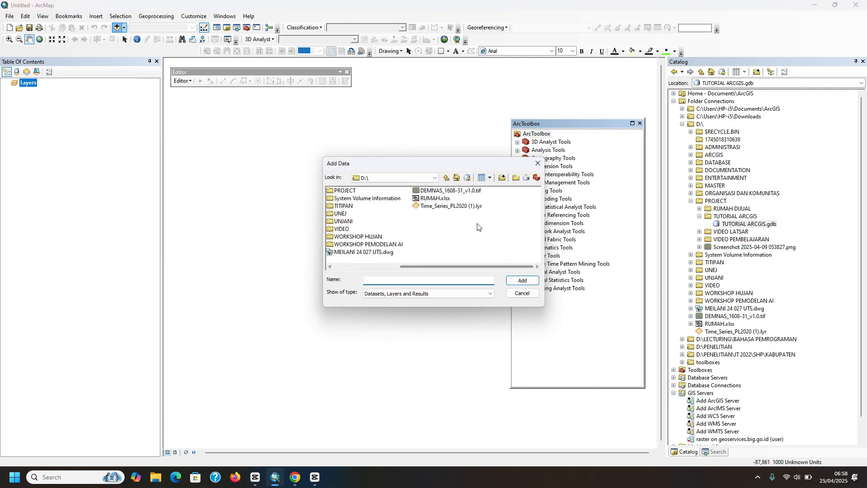
click(472, 192)
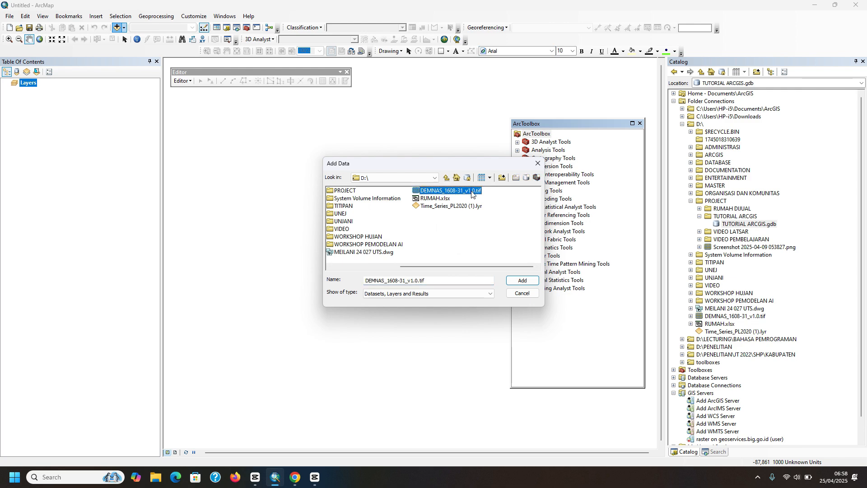
double_click(472, 192)
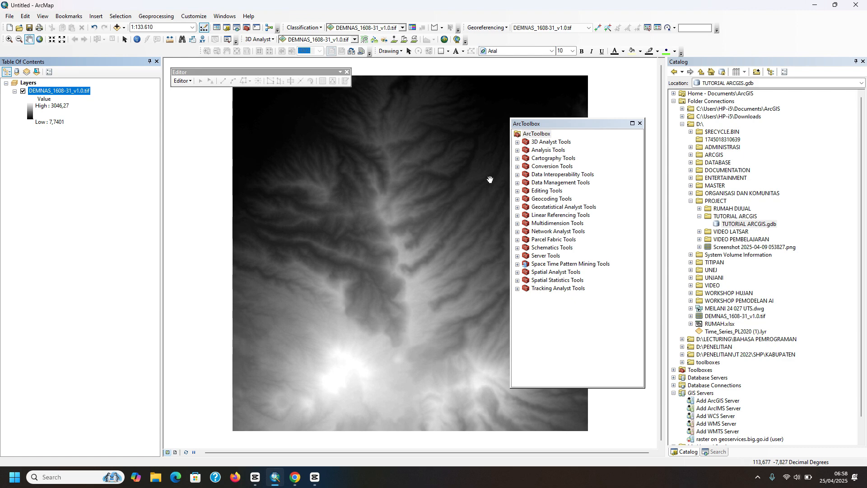
- Shift ArcToolbox closer to the Catalog and collapse the Catalog's Home and Folder Connections branches
drag(527, 124, 544, 124)
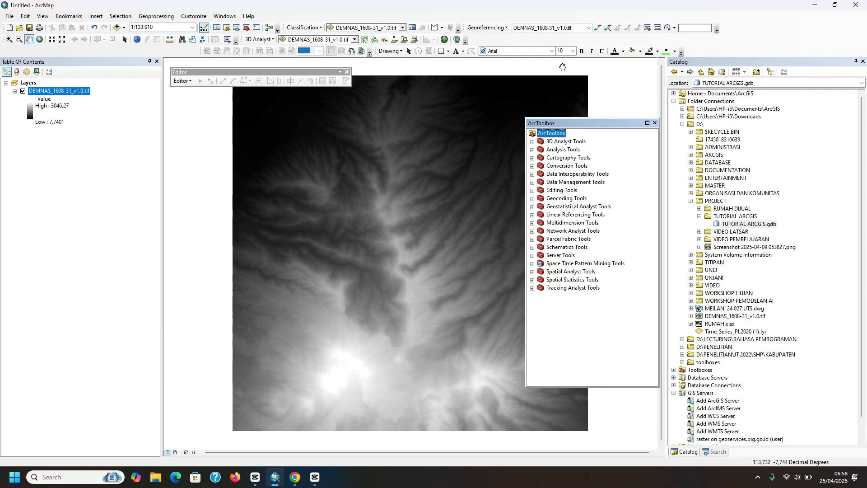
click(674, 94)
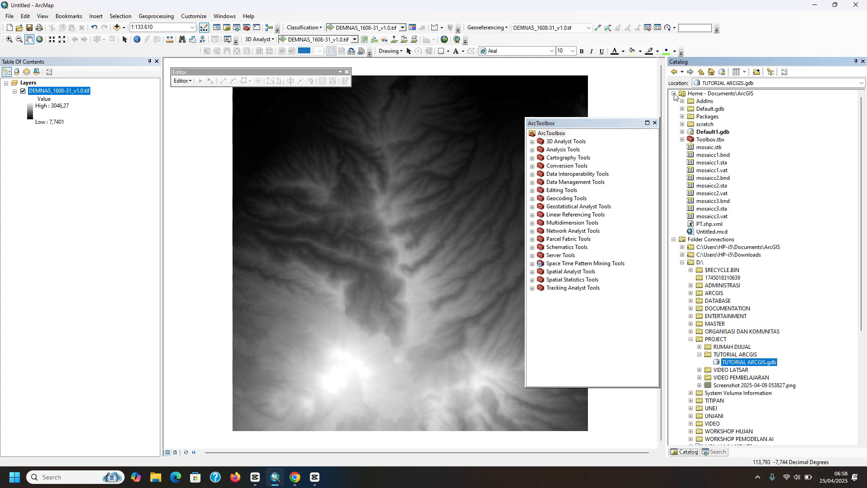
click(674, 93)
click(674, 101)
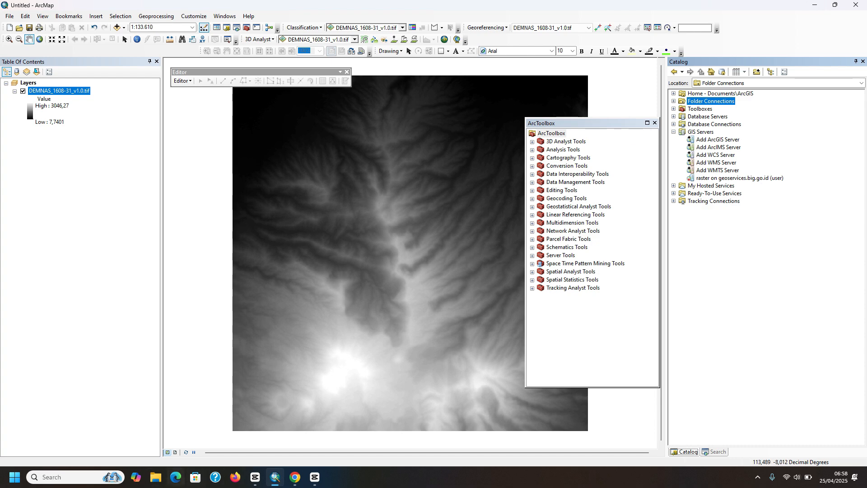
- Switch to File Explorer and copy DEMNAS_1607-64_v1.0.tif from Downloads to Local Disk (D:)
click(157, 479)
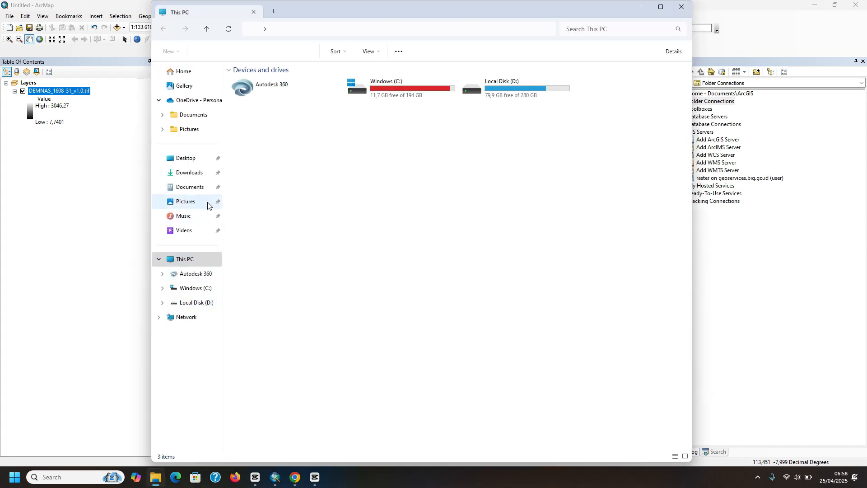
click(196, 176)
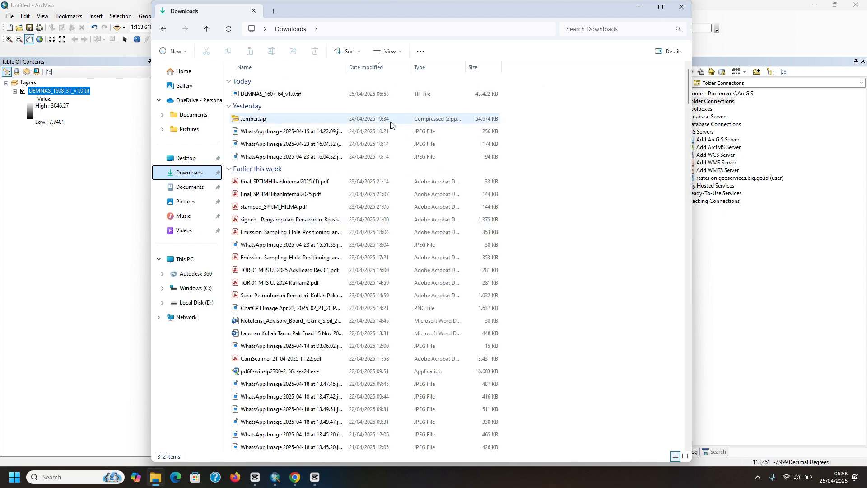
click(384, 94)
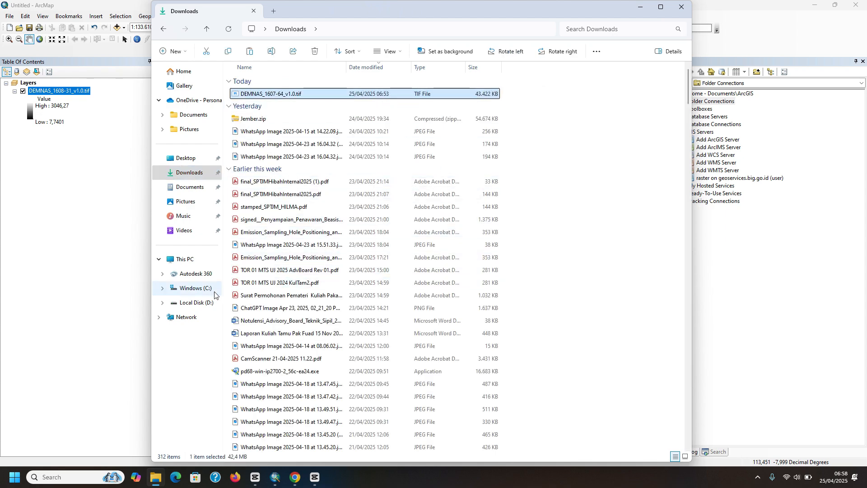
click(206, 303)
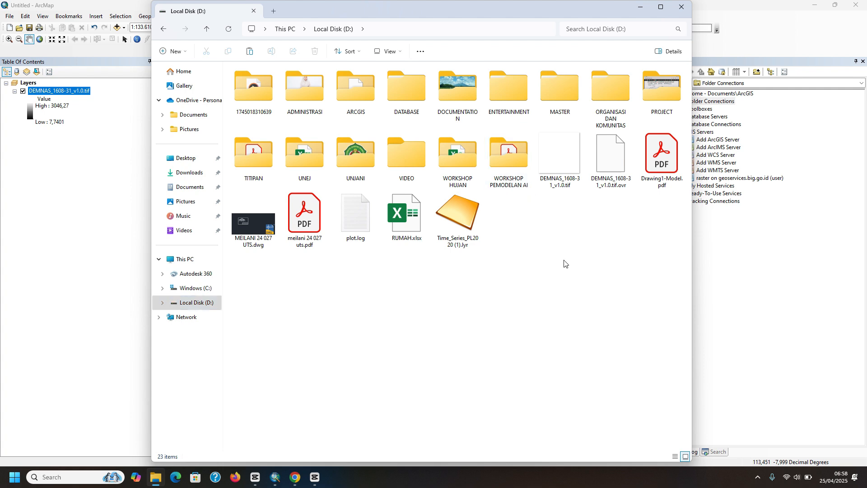
key(ctrl+v)
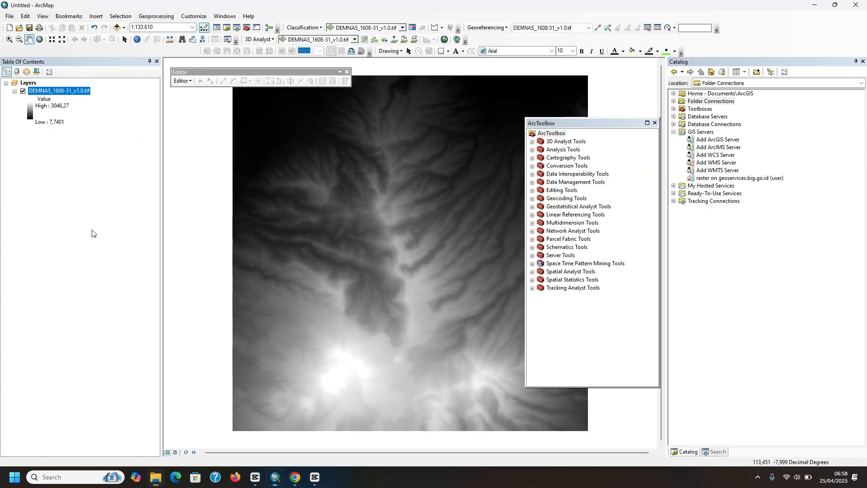
- Return to ArcMap, move ArcToolbox off the raster so it overlaps the Catalog, and hide the DEMNAS_1608-31_v1.0.tif layer
click(93, 234)
drag(596, 128, 681, 142)
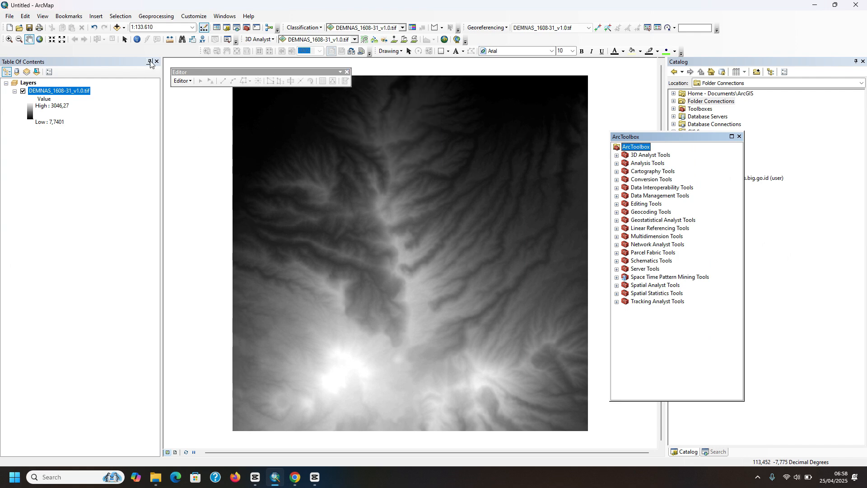
click(23, 91)
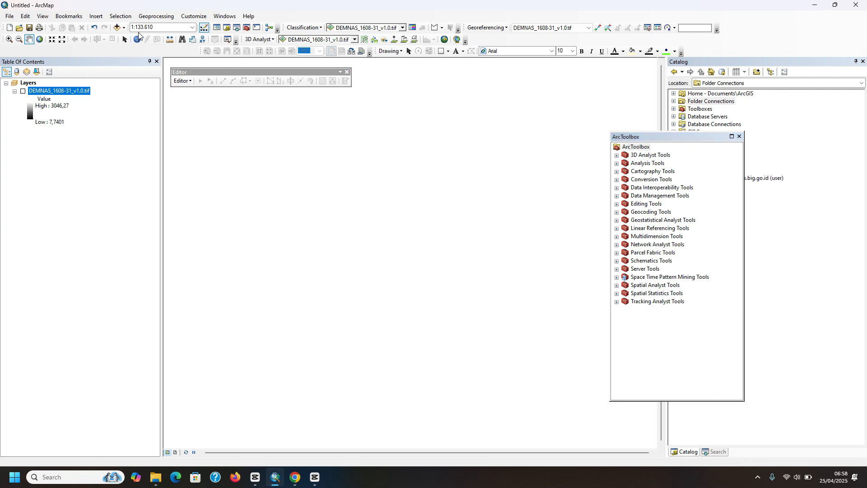
- Add DEMNAS_1607-64_v1.0.tif from D:\ to the map, building its pyramids and accepting the missing spatial reference
click(117, 27)
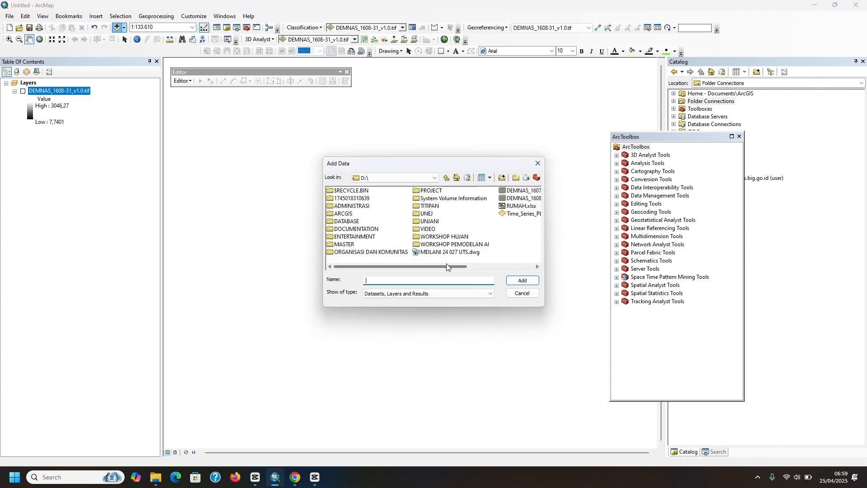
scroll(447, 264, down, 2)
double_click(470, 192)
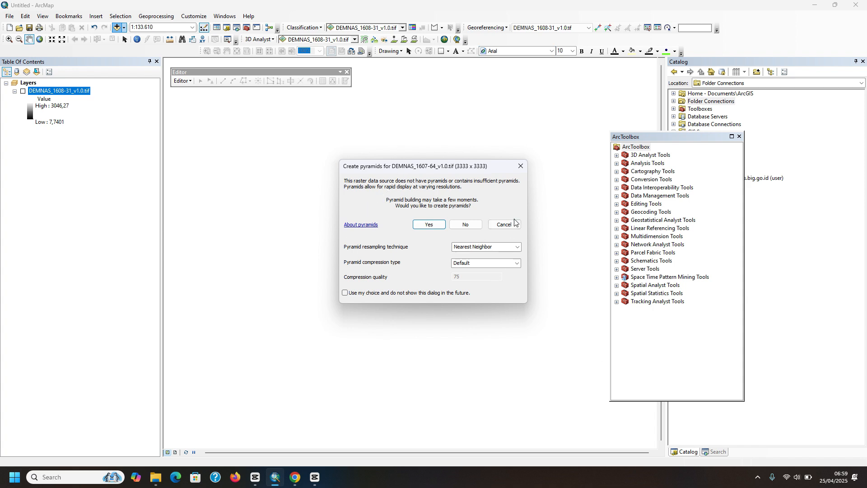
click(418, 224)
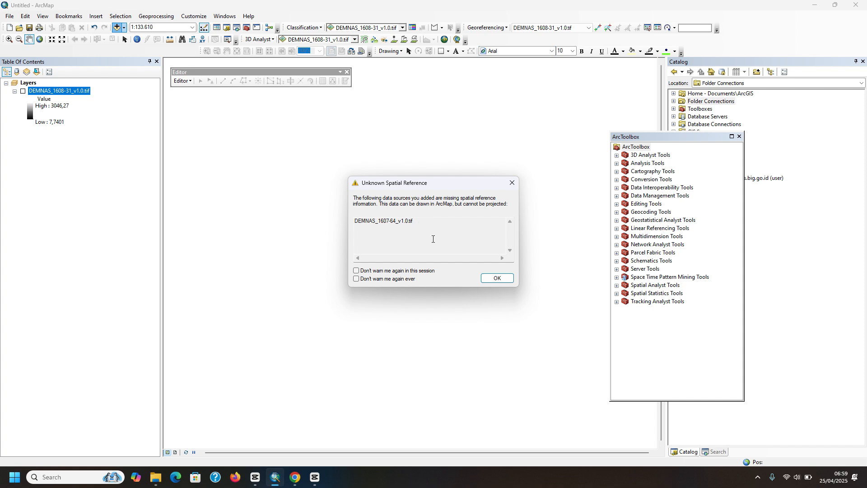
click(507, 281)
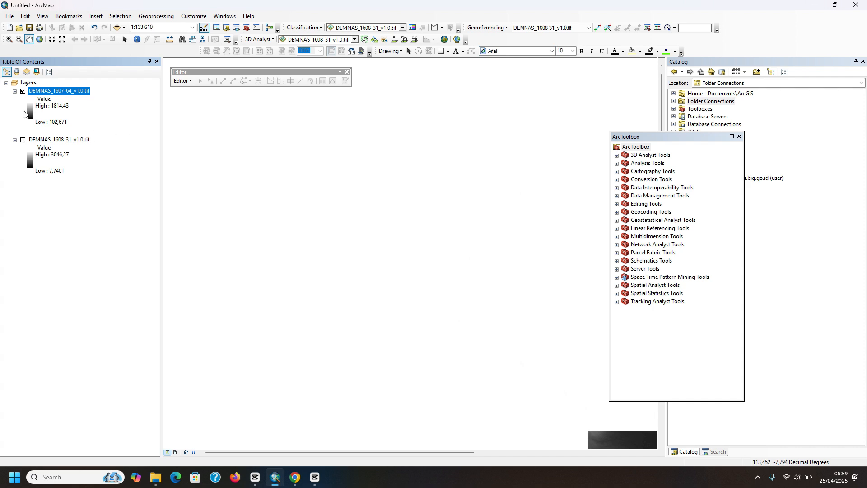
- Toggle the DEMNAS_1607-64_v1.0.tif layer off and on, and zoom the map to its extent
click(23, 91)
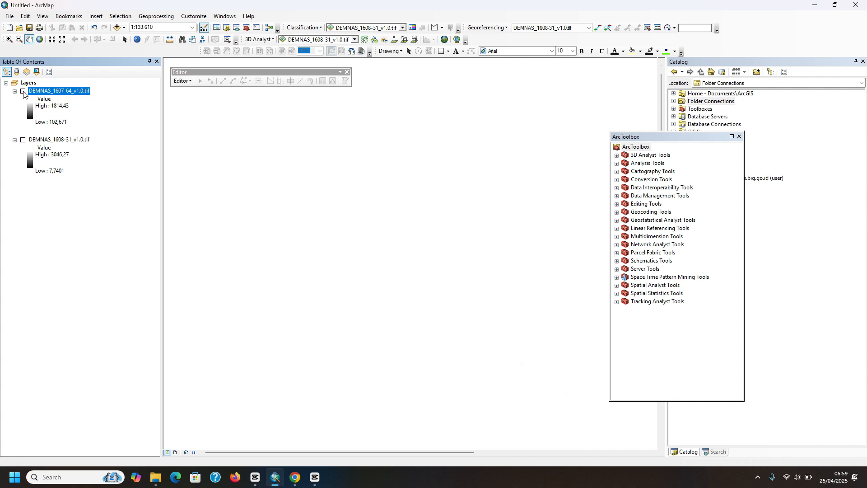
click(23, 91)
right_click(58, 94)
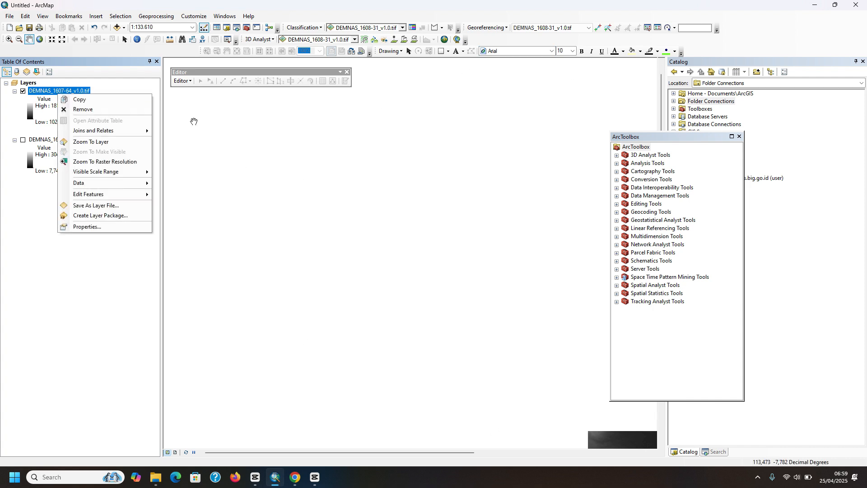
click(128, 140)
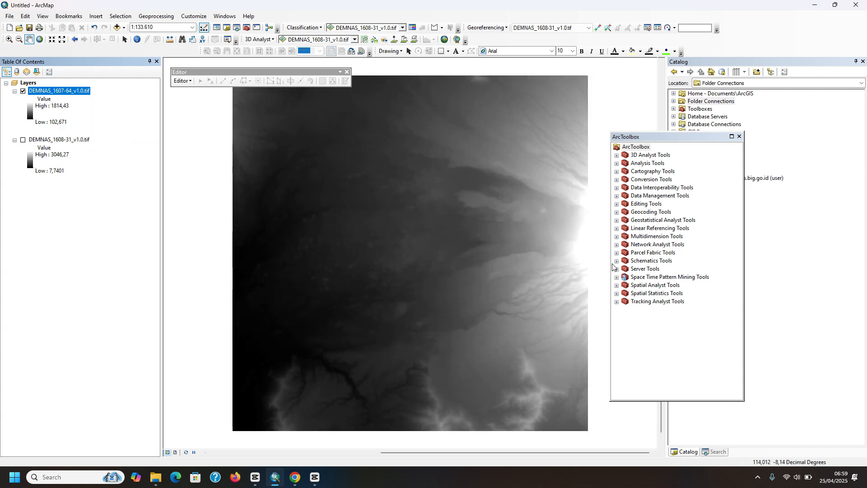
- Switch the DEMNAS_1607-64_v1.0.tif layer off and back on, and move ArcToolbox clear of the Catalog
click(23, 92)
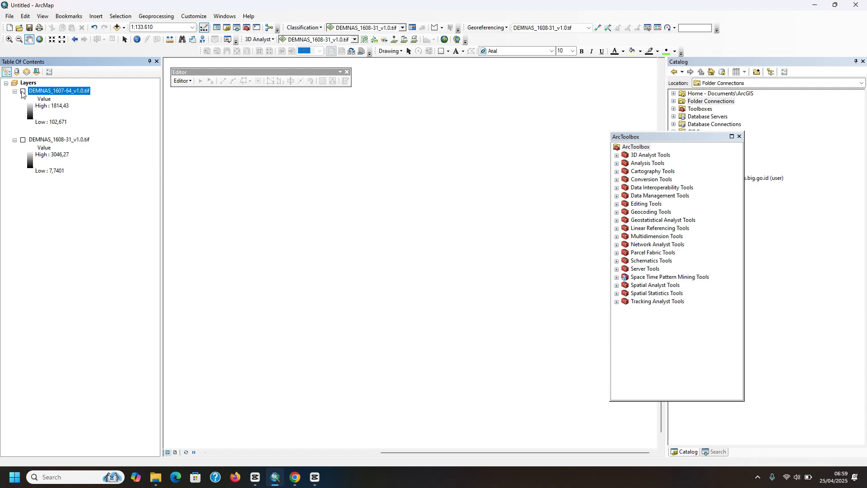
drag(679, 139, 604, 72)
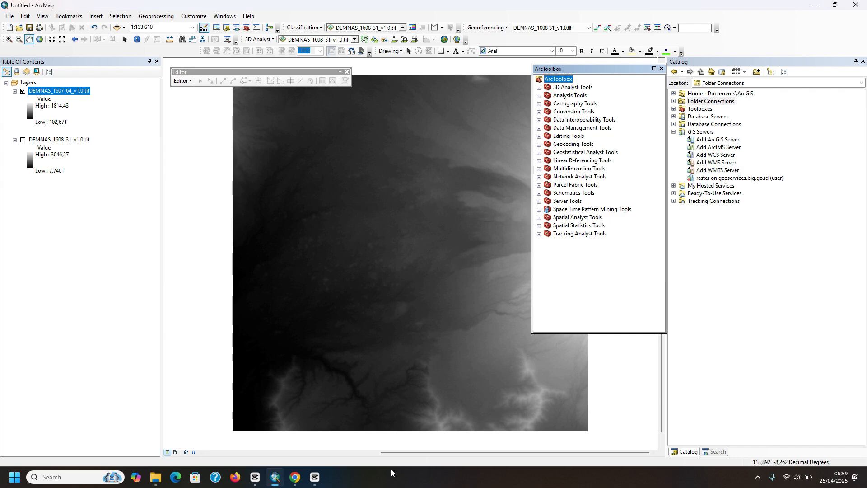
click(361, 470)
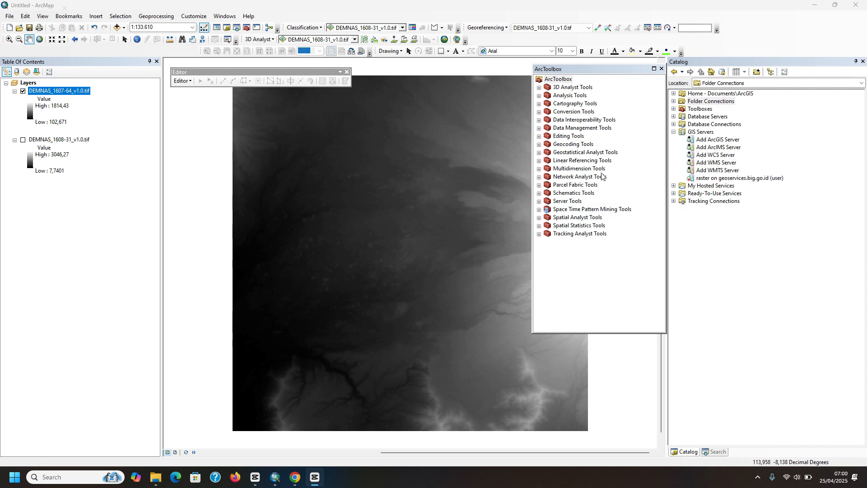
- Expand Data Management Tools in ArcToolbox, shift its window slightly away from the Catalog, and search the tools for PROJECT
click(538, 128)
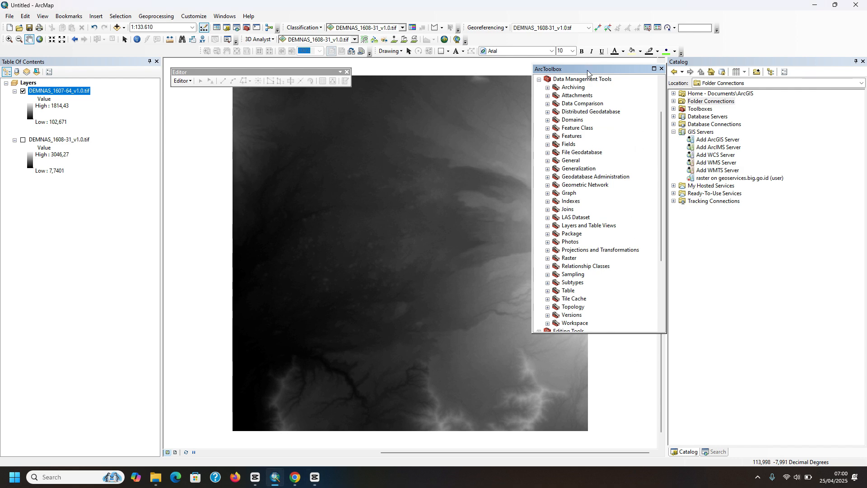
drag(588, 73, 577, 72)
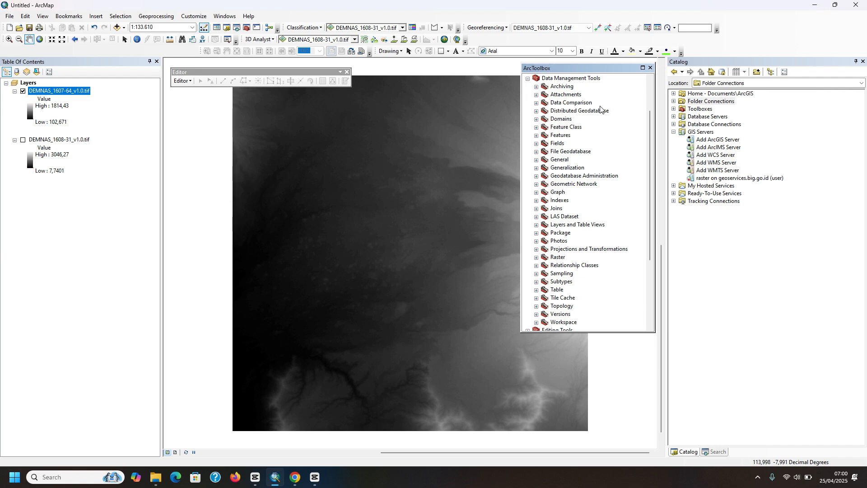
click(723, 453)
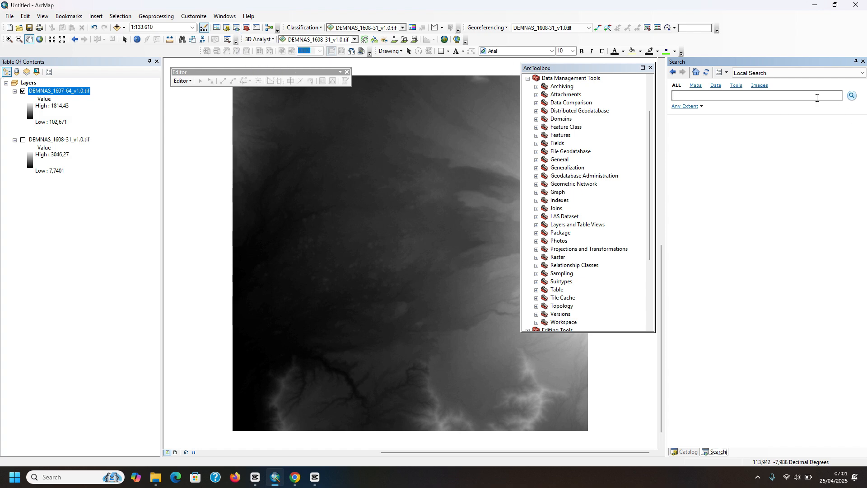
text(PROJECT)
key(Return)
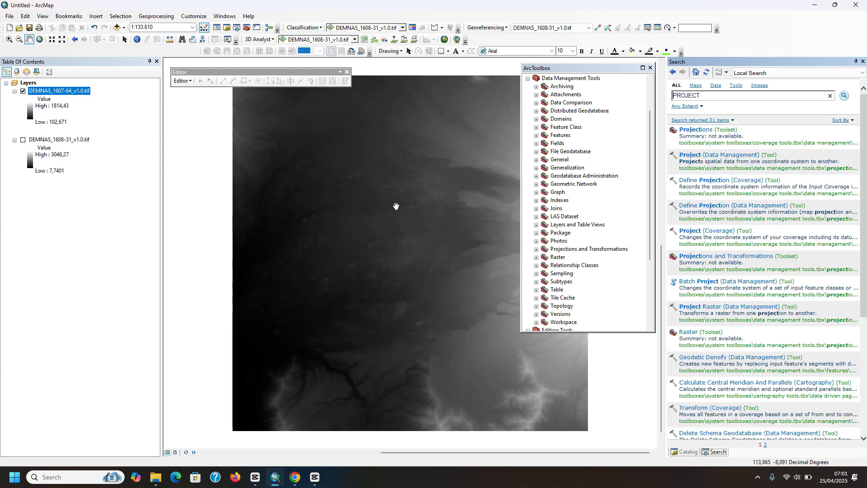
- Open the Define Projection (Data Management) tool and set DEMNAS_1607-64_v1.0.tif as its input dataset
drag(396, 206, 352, 199)
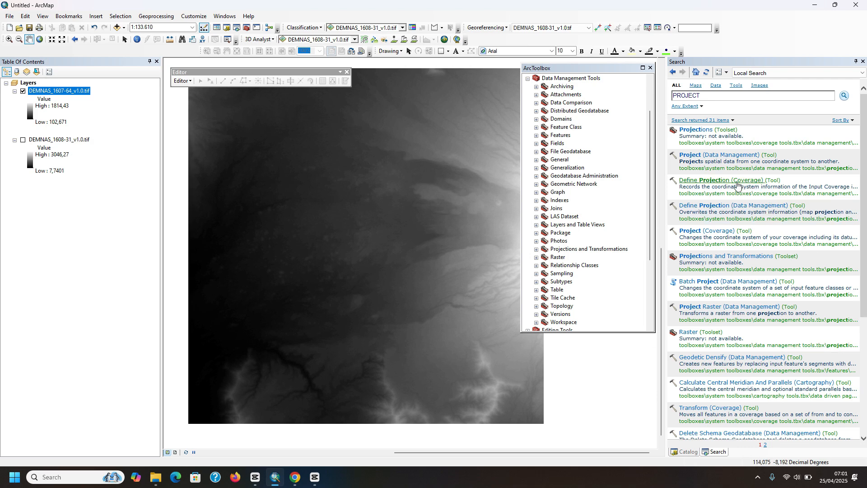
click(741, 207)
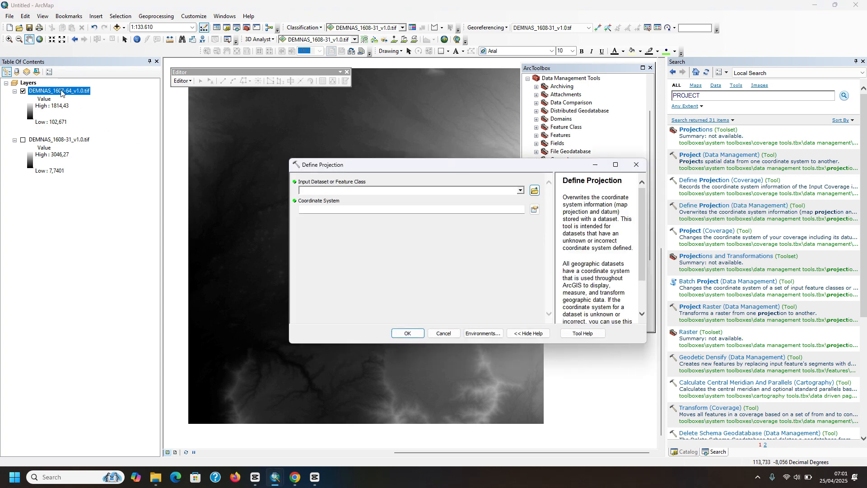
drag(63, 90, 375, 193)
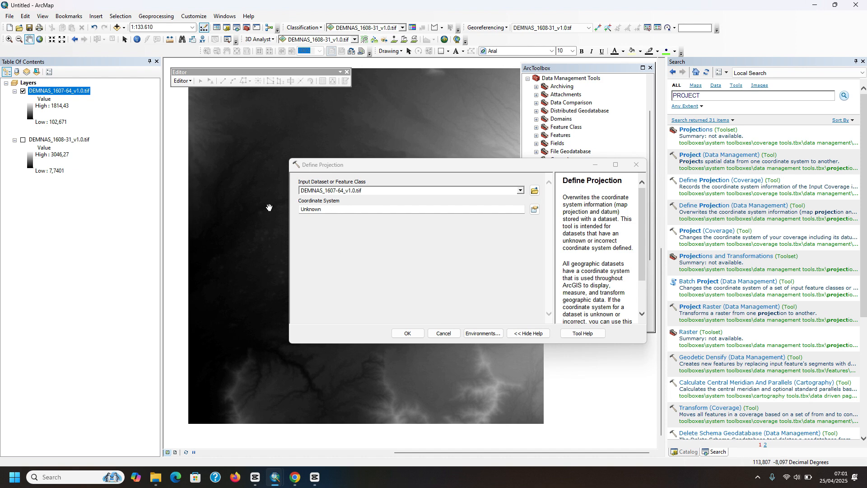
- Try DEMNAS_1608-31_v1.0.tif as the Define Projection input with its layer shown, return the input to DEMNAS_1607-64_v1.0.tif, and hide the 1608-31 layer
click(23, 140)
drag(52, 142, 318, 190)
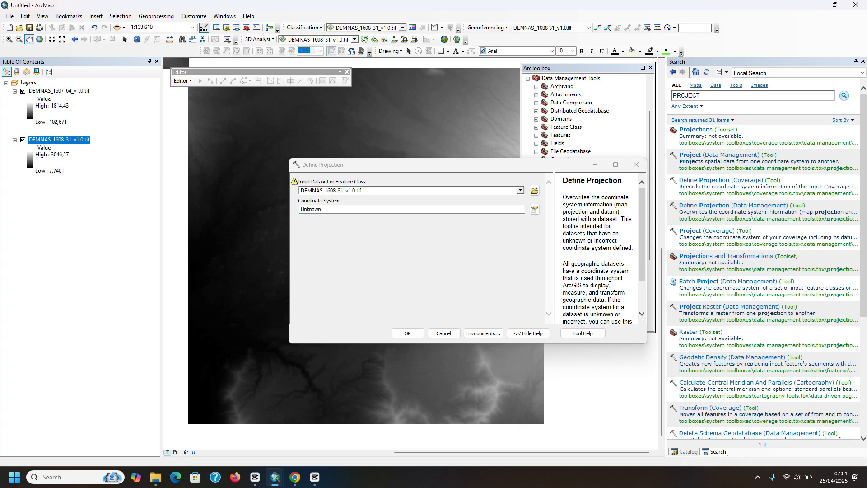
click(521, 190)
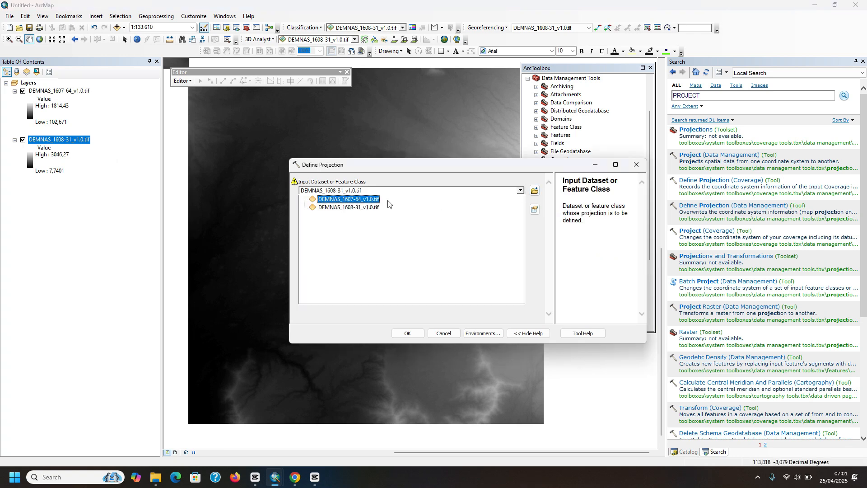
click(344, 207)
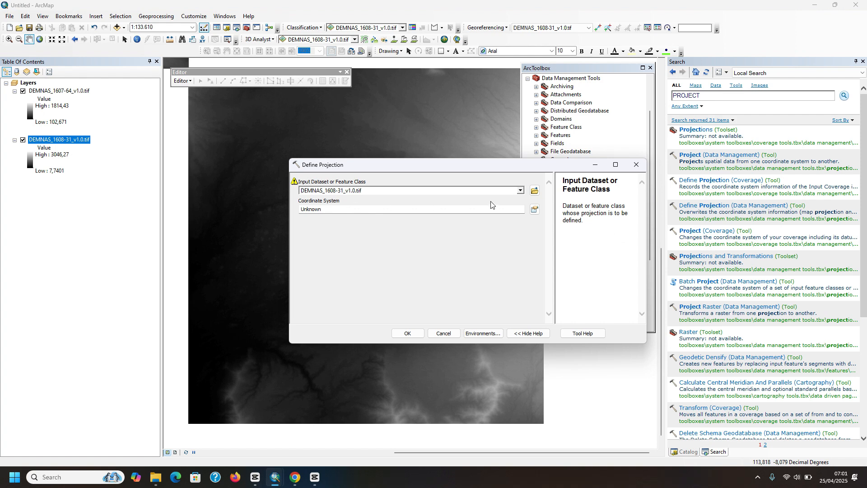
click(520, 190)
click(344, 199)
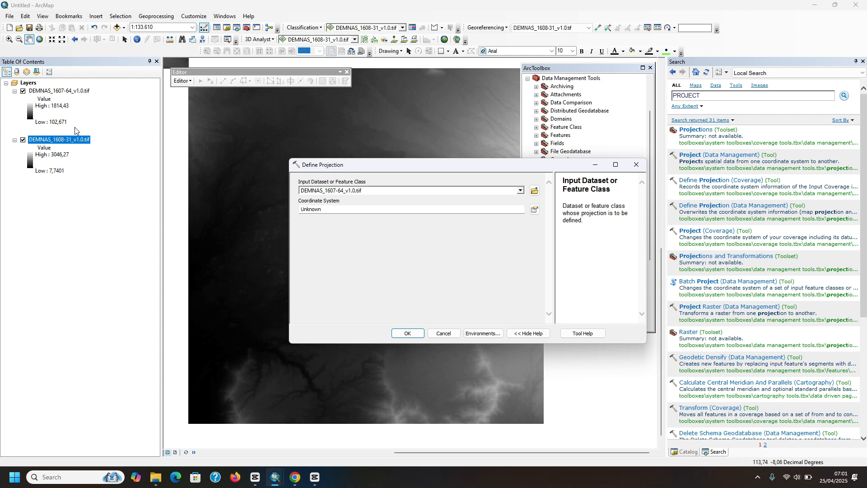
click(22, 140)
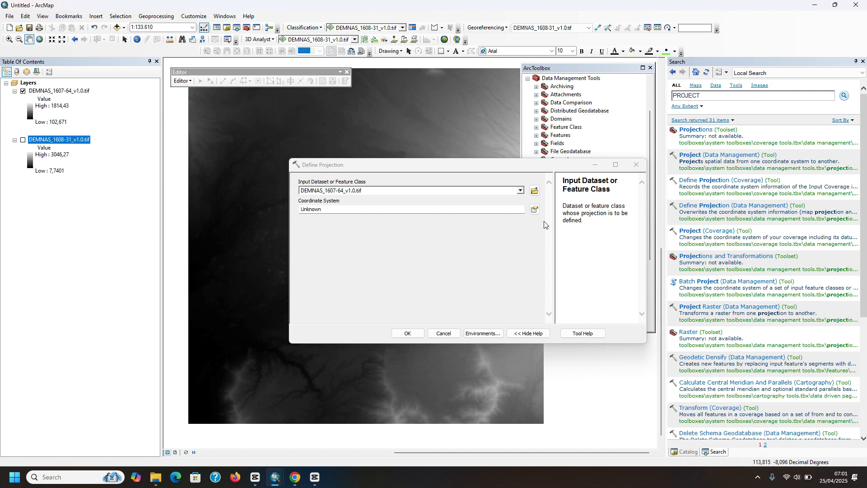
- Assign the World geographic coordinate system WGS 1984 to DEMNAS_1607-64_v1.0.tif, run Define Projection, and dismiss its completion report
click(534, 209)
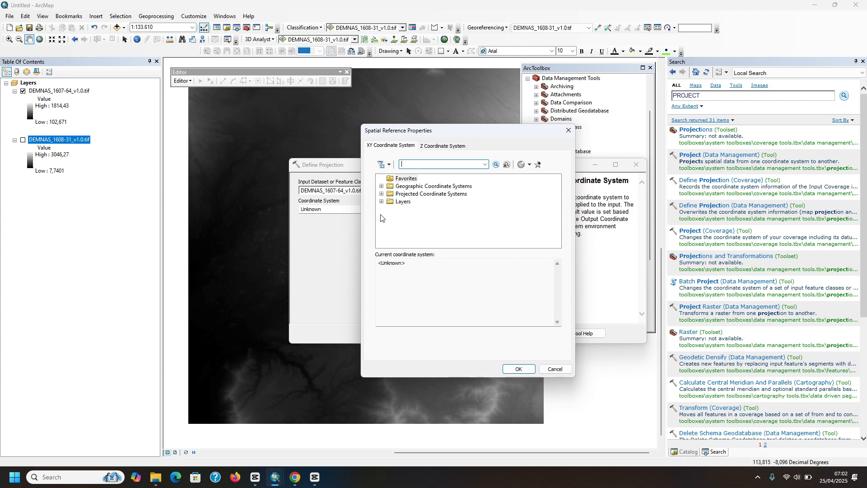
click(382, 186)
scroll(461, 216, down, 3)
scroll(463, 213, up, 3)
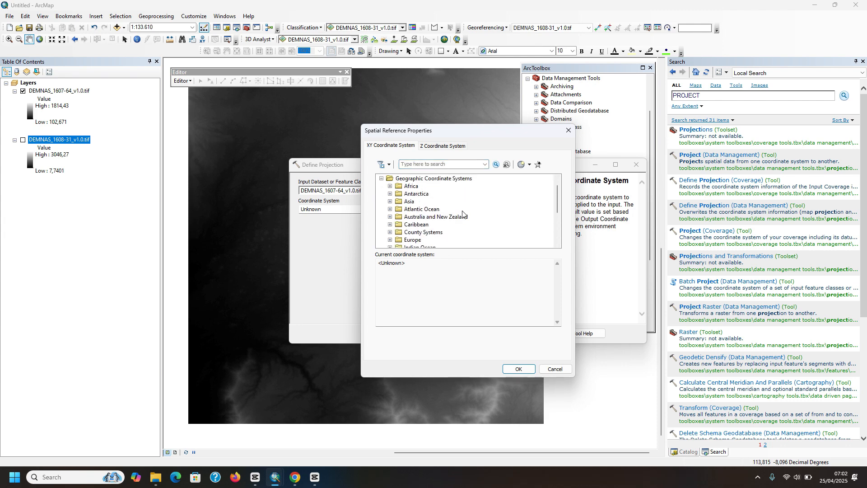
scroll(415, 194, up, 1)
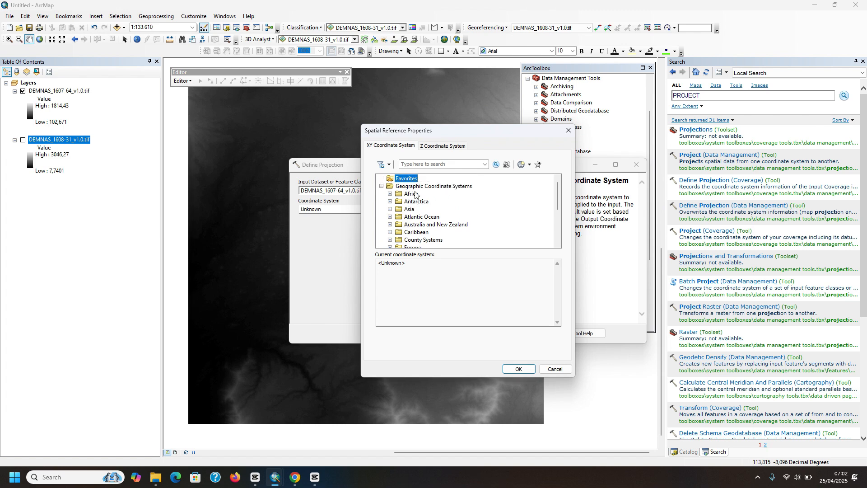
scroll(393, 198, down, 4)
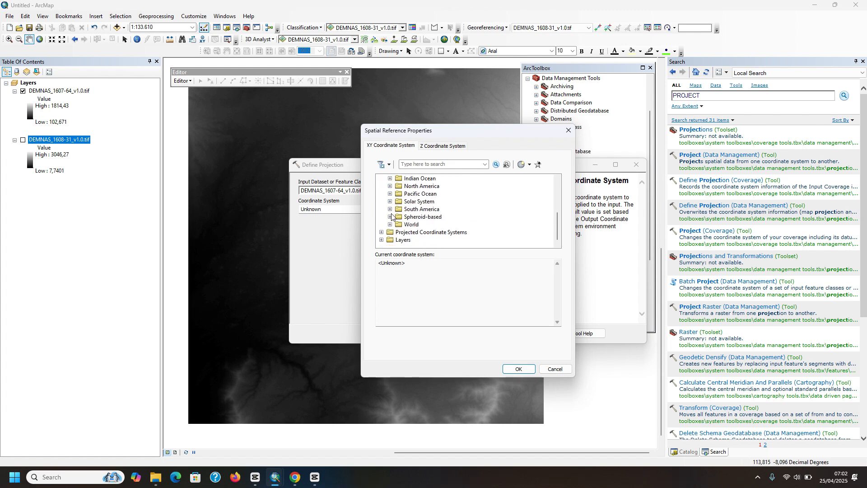
click(390, 229)
scroll(390, 225, down, 6)
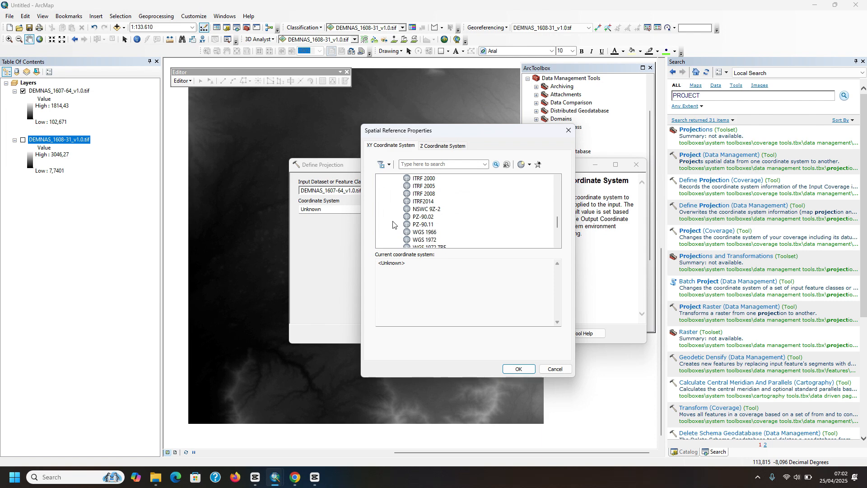
click(435, 210)
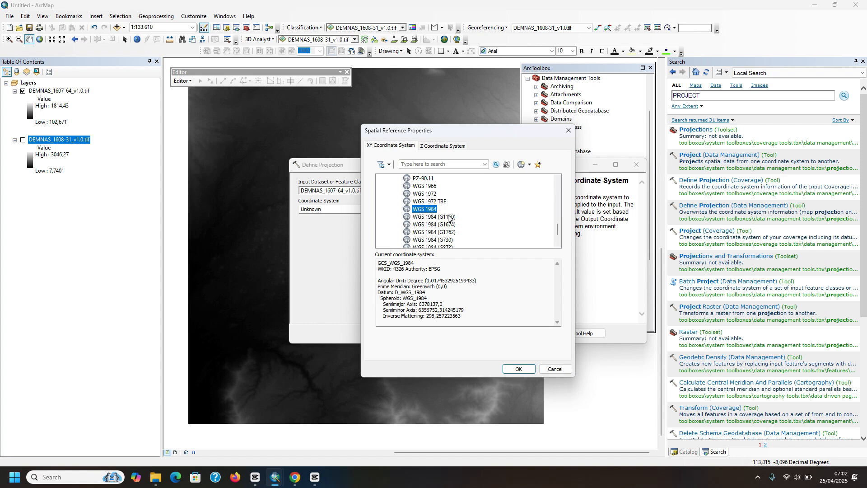
click(518, 369)
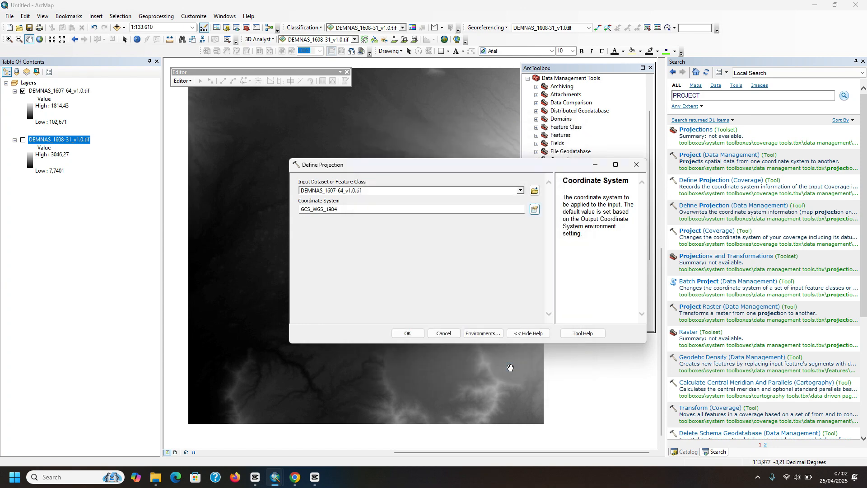
click(412, 333)
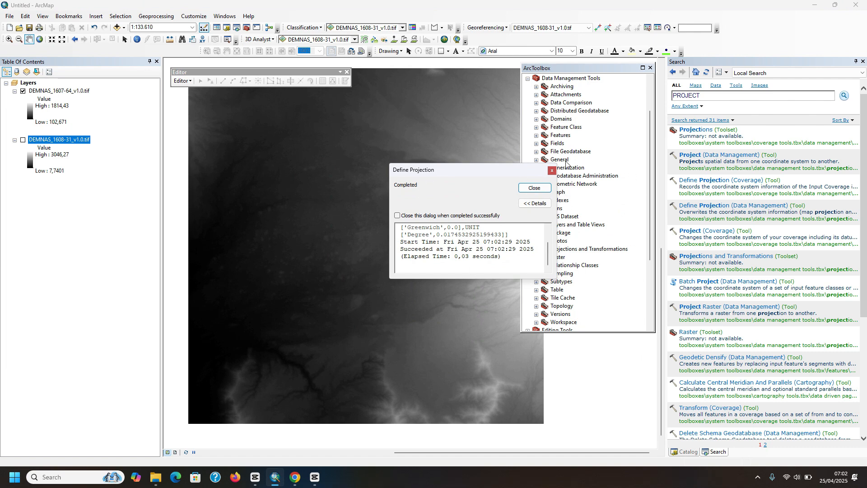
click(534, 188)
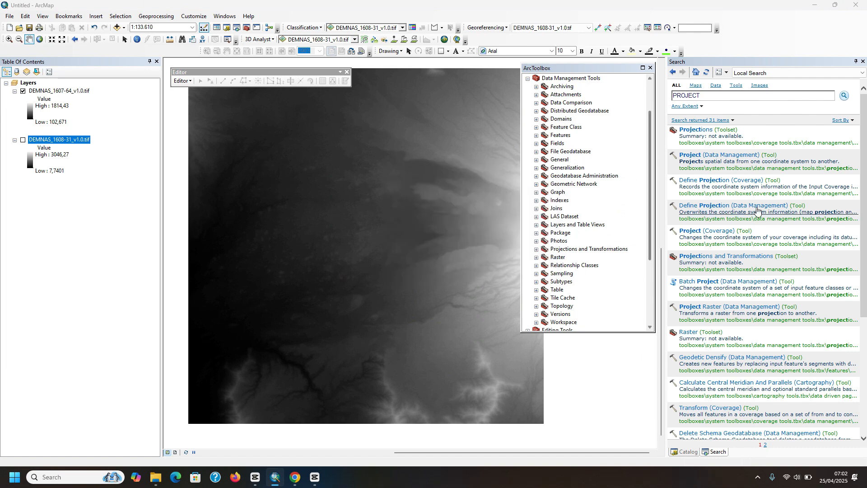
- Reopen Define Projection with DEMNAS_1607-64_v1.0.tif as input to check its assigned coordinate system, and close the tool without running it
click(730, 206)
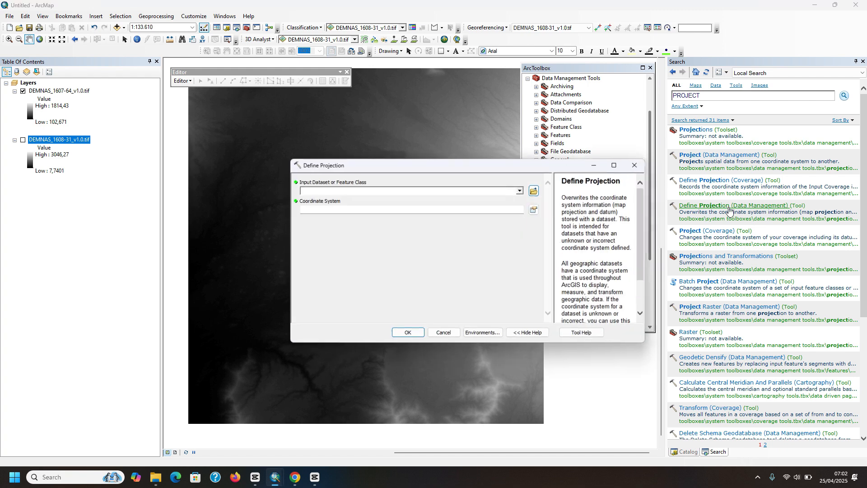
drag(63, 90, 348, 191)
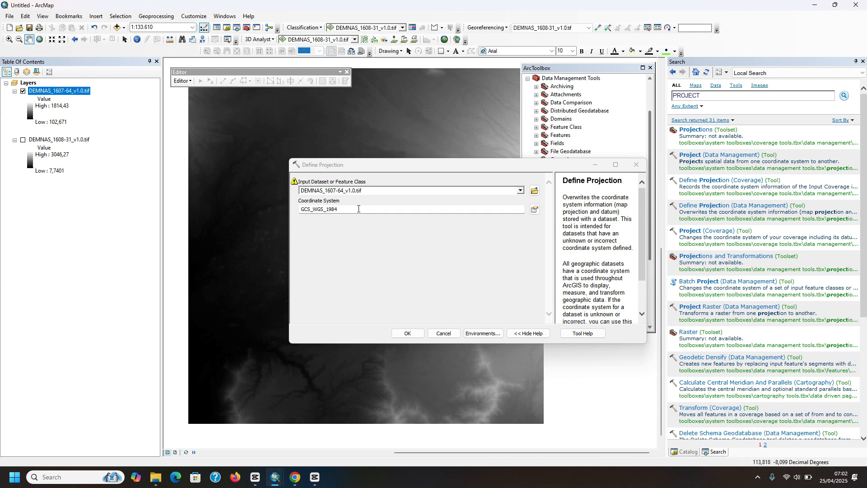
click(637, 164)
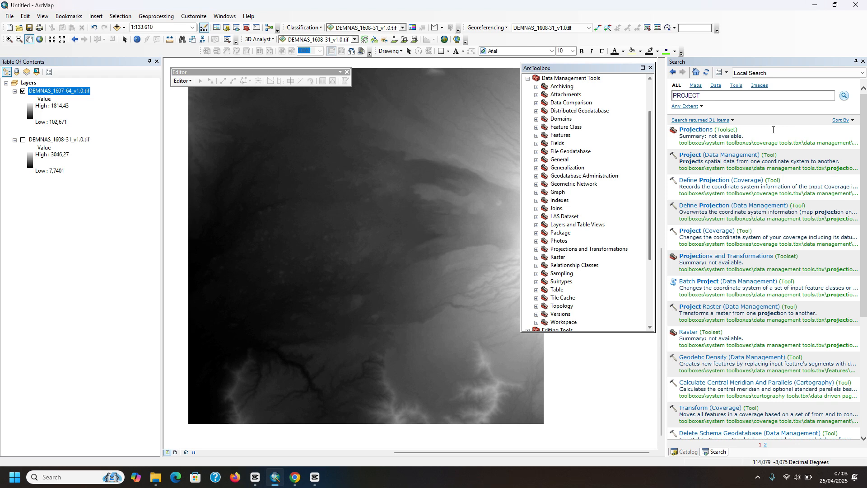
- Open Project Raster with DEMNAS_1607-64_v1.0.tif as input and set its output to DEM1607 in D:\PROJECT\TUTORIAL ARCGIS\TUTORIAL ARCGIS.gdb
click(743, 307)
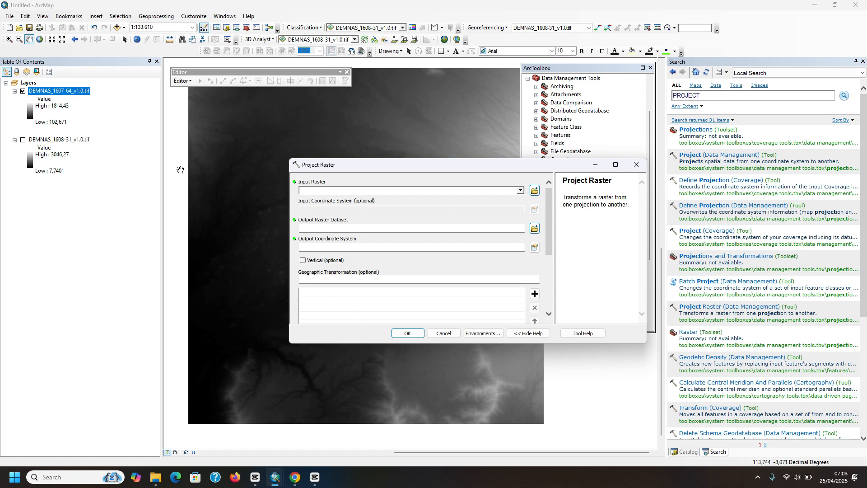
drag(64, 94, 356, 189)
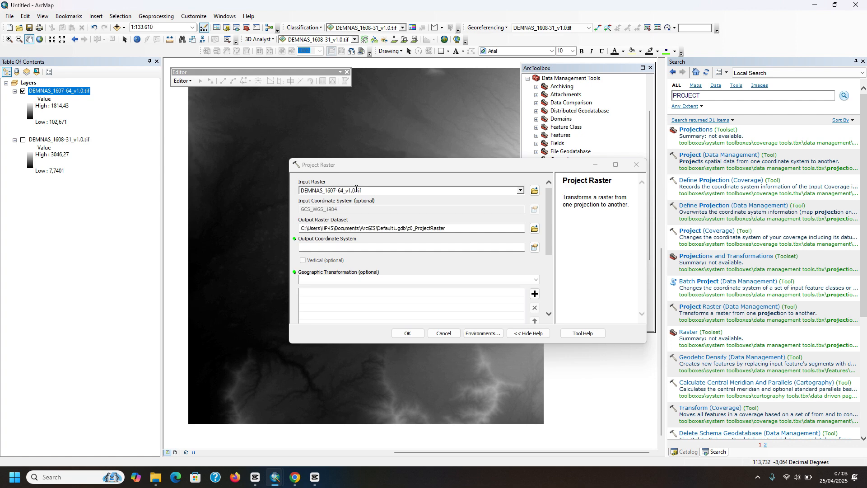
click(534, 228)
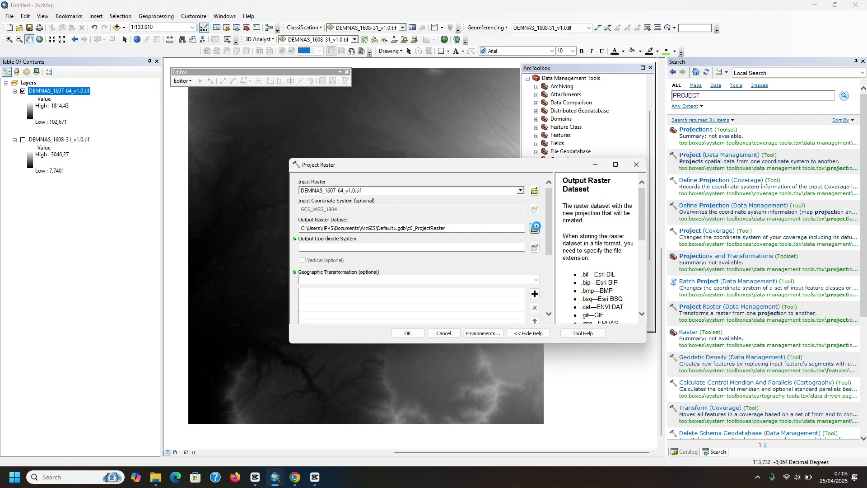
click(481, 197)
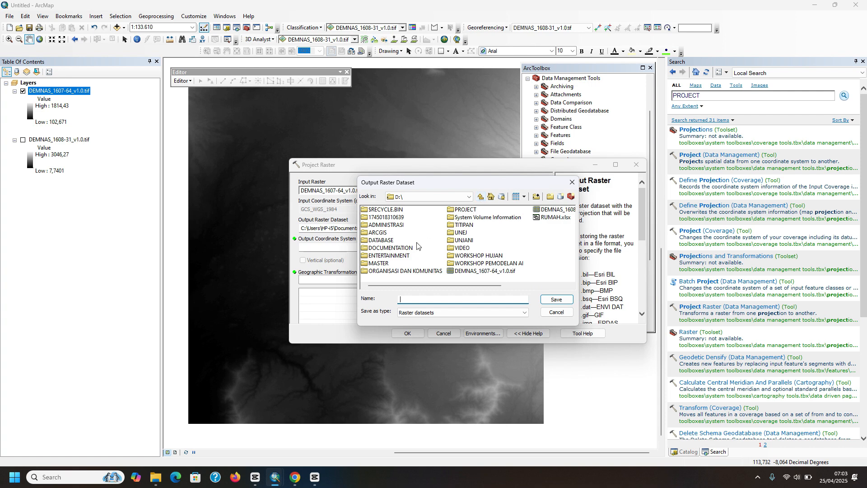
double_click(465, 210)
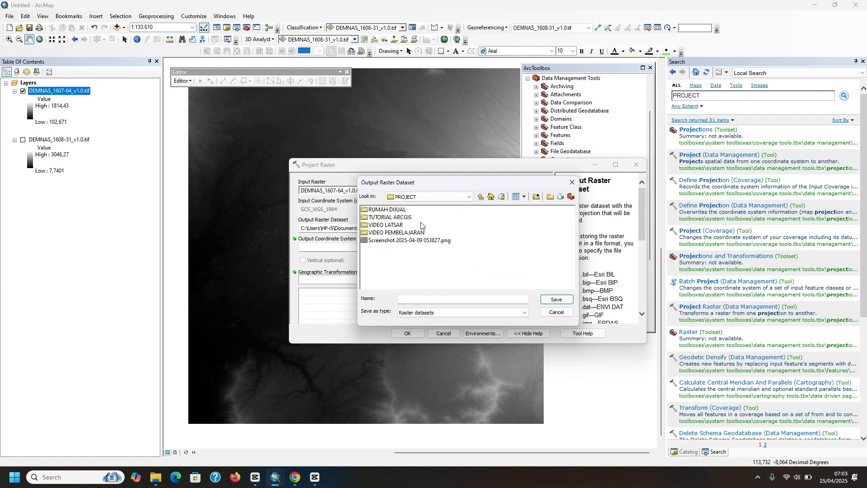
double_click(393, 218)
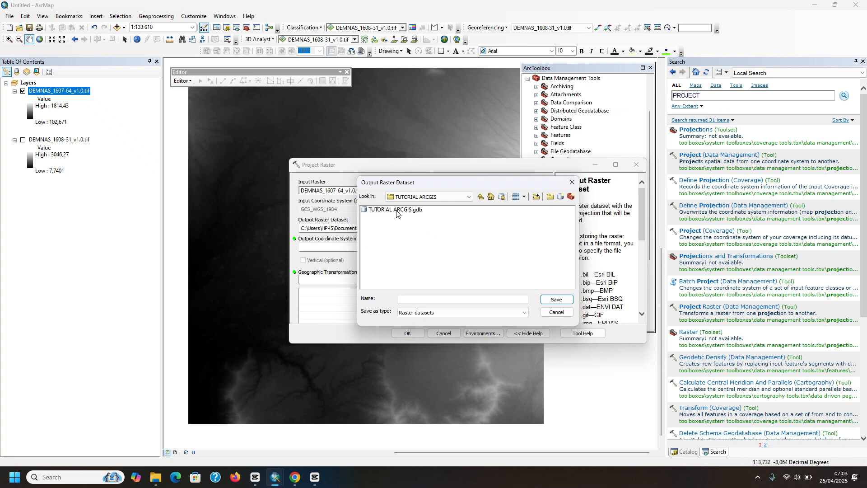
click(396, 211)
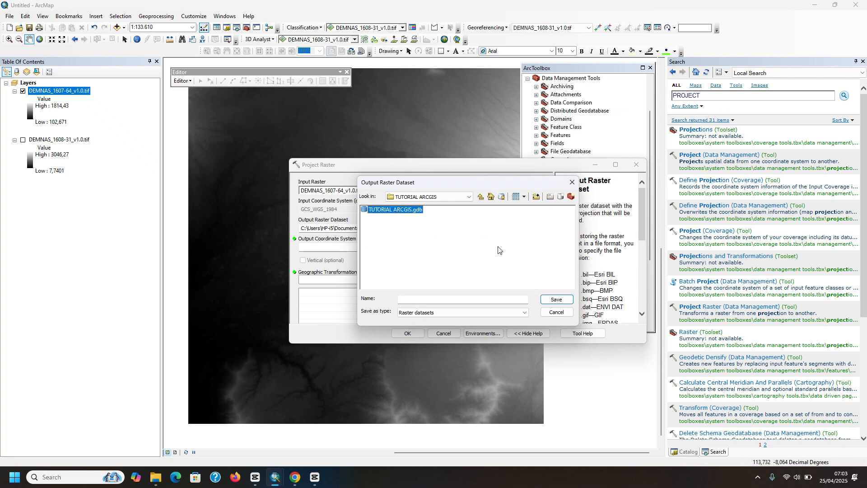
double_click(402, 209)
click(446, 301)
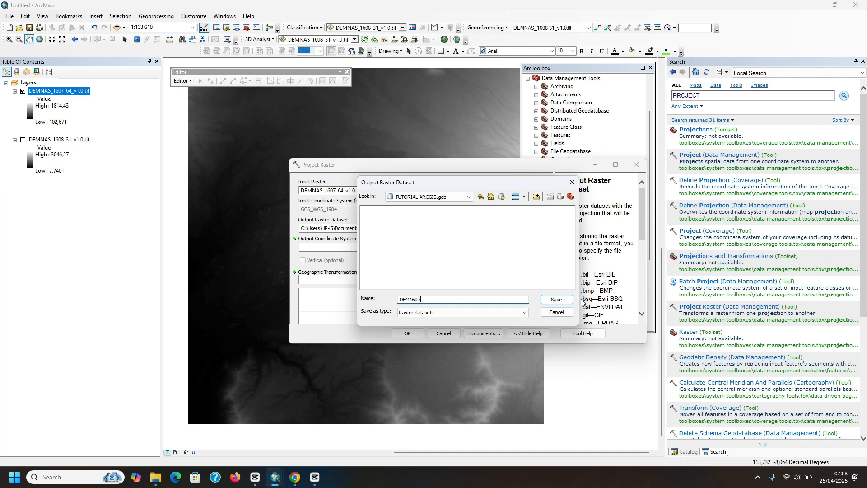
click(555, 300)
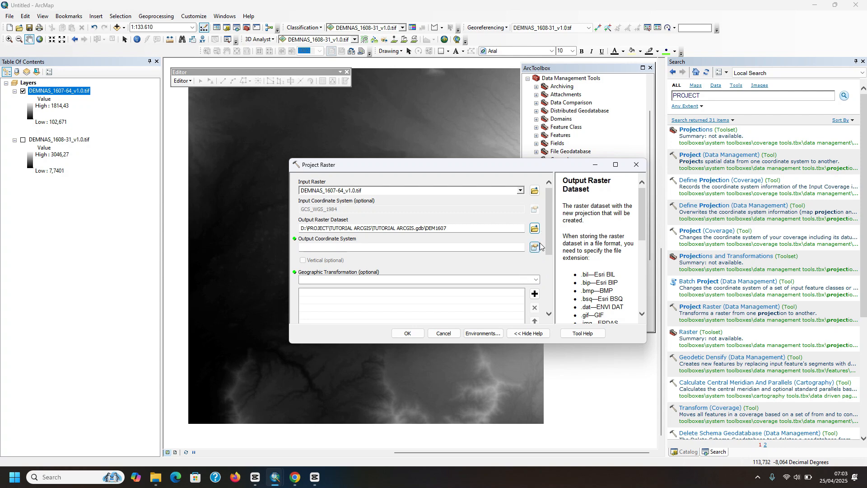
- Switch to Chrome, search Google for UTM INDONESIA in a new tab, and examine the Asifah.com and GISPEDIA maps of Indonesia's UTM zones
click(295, 477)
click(132, 10)
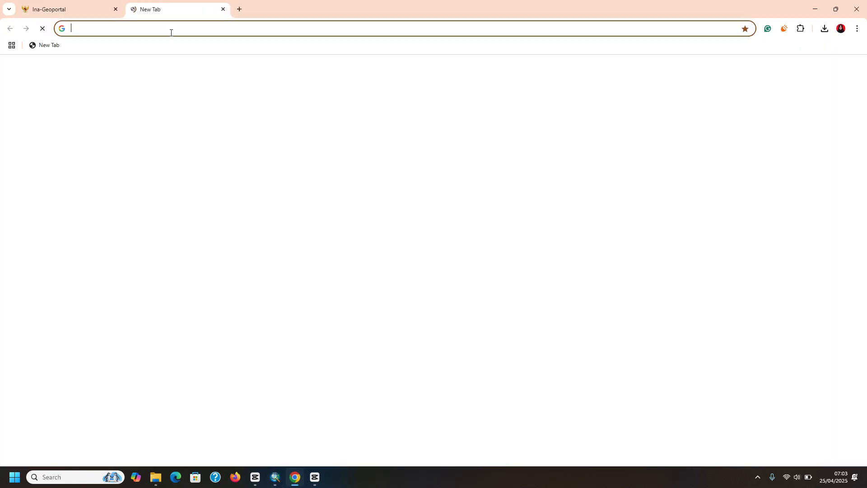
click(353, 185)
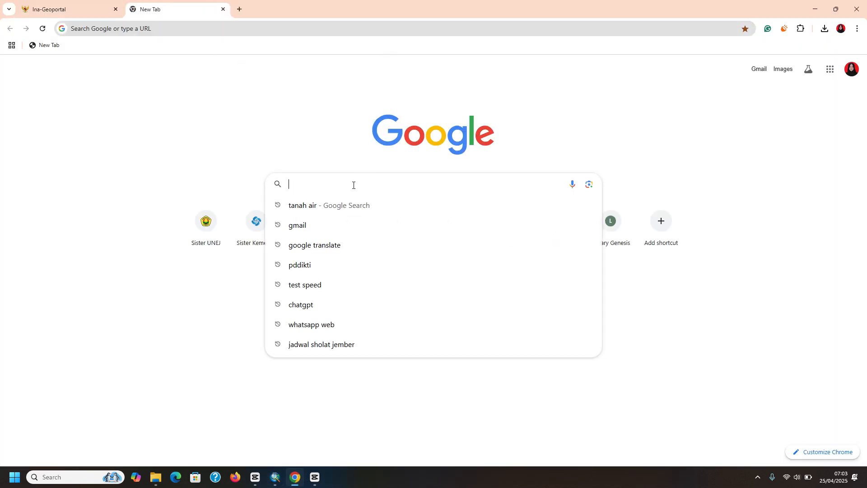
text(UTM )
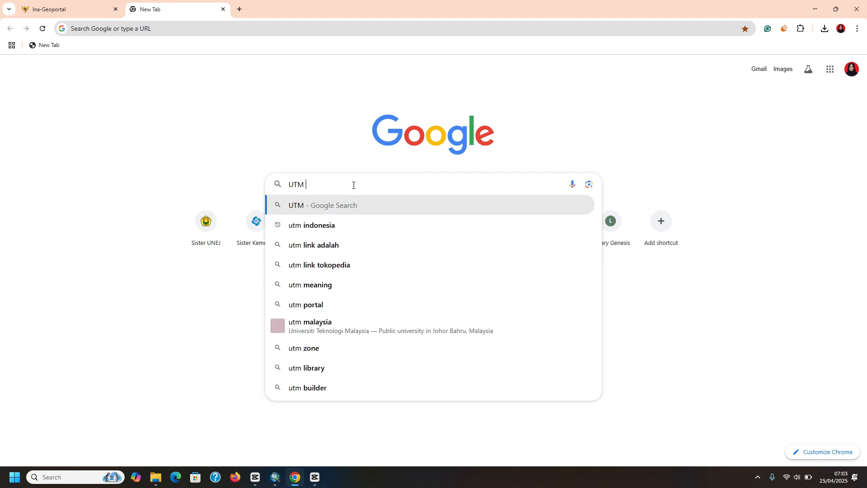
text(INDONESIA)
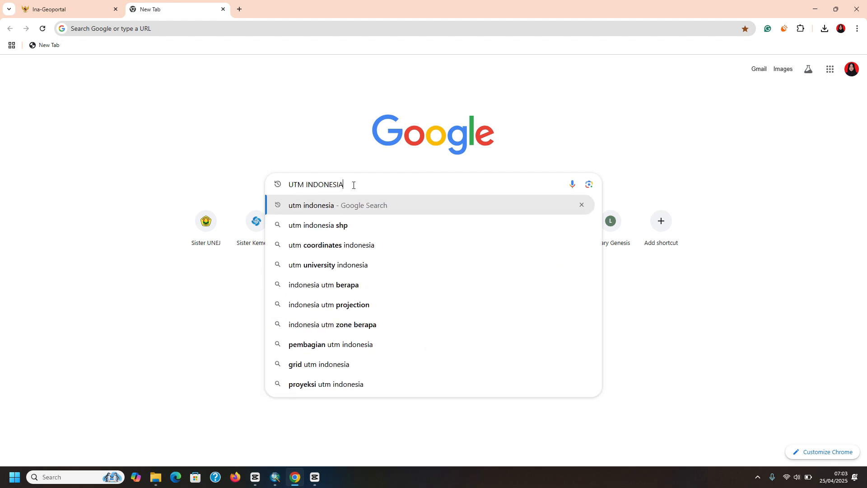
key(Return)
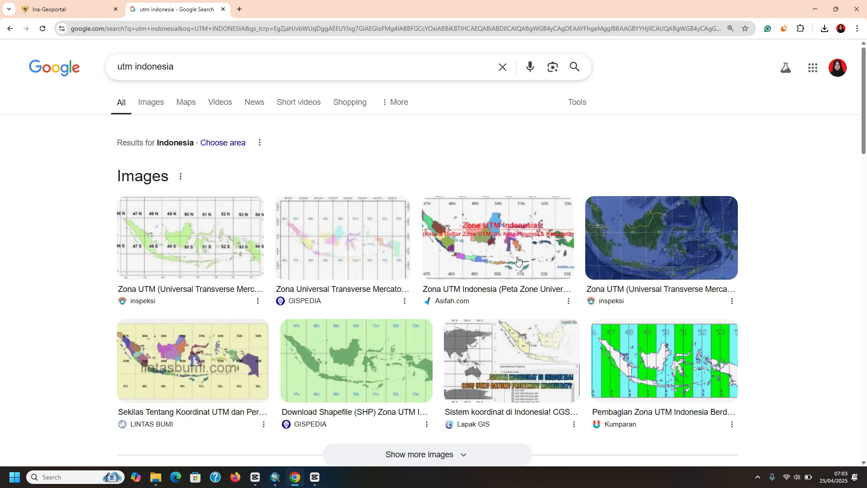
click(528, 273)
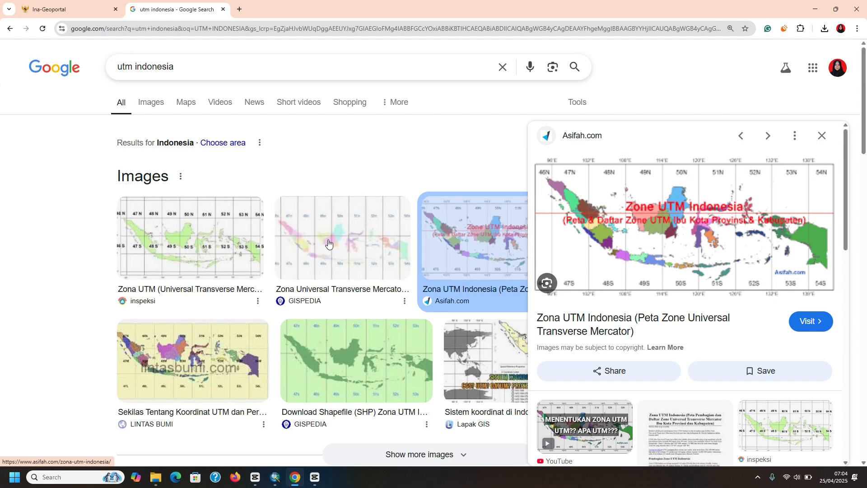
click(383, 252)
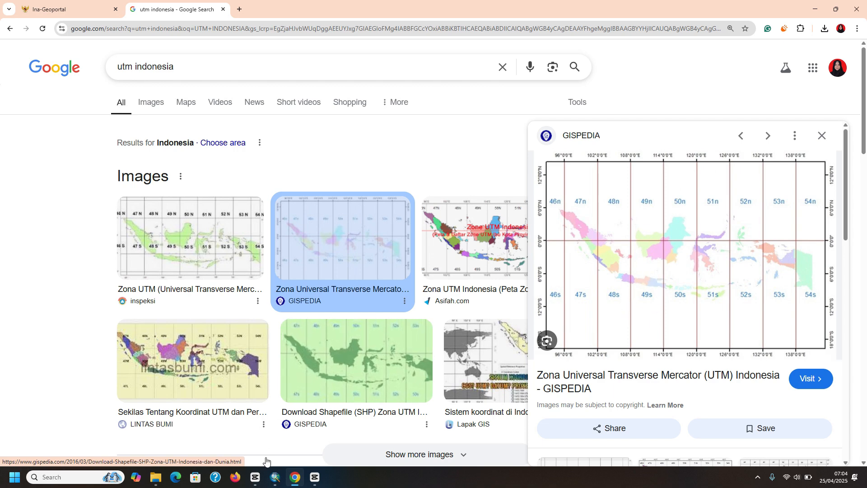
- Switch to ArcMap's Project Raster tool and choose the projected UTM, WGS 1984, Southern Hemisphere system WGS 1984 UTM Zone 49S as output coordinate system
mouse_move(275, 477)
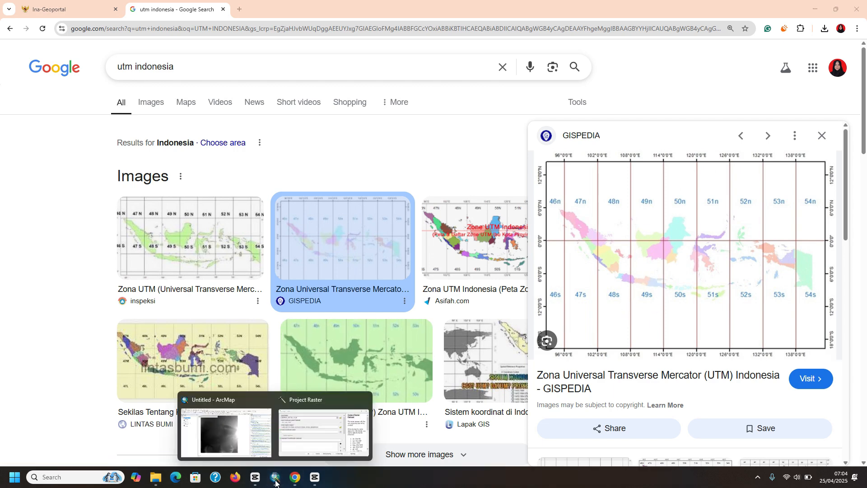
click(310, 437)
click(534, 247)
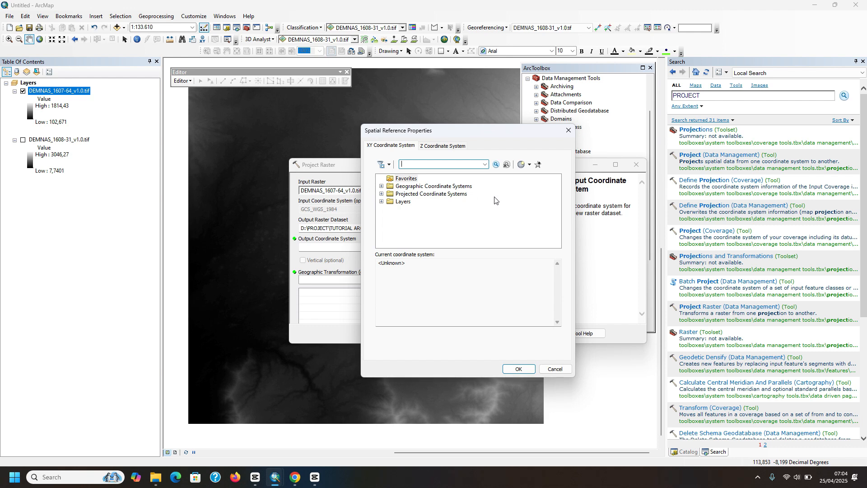
click(382, 194)
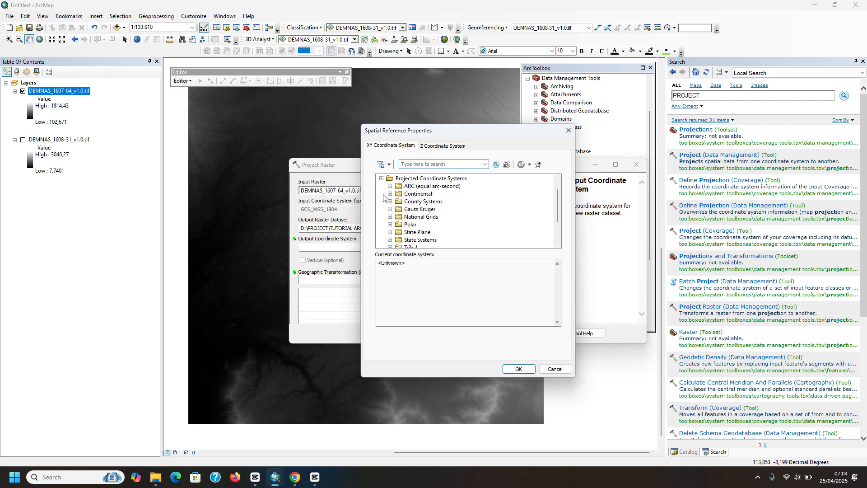
scroll(383, 197, down, 2)
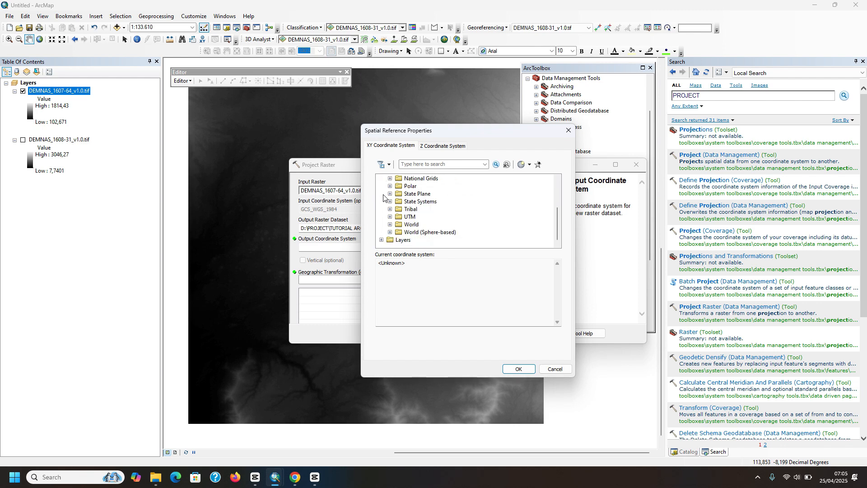
scroll(467, 195, up, 3)
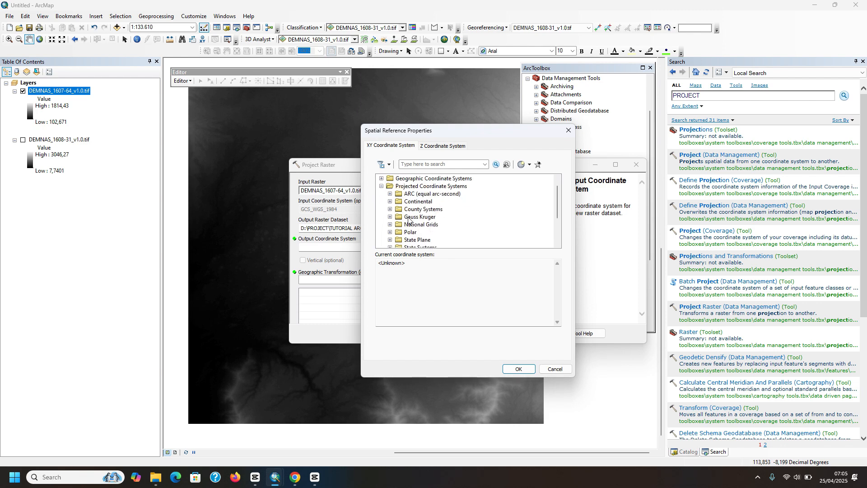
scroll(422, 215, down, 2)
scroll(421, 212, up, 2)
scroll(390, 217, down, 2)
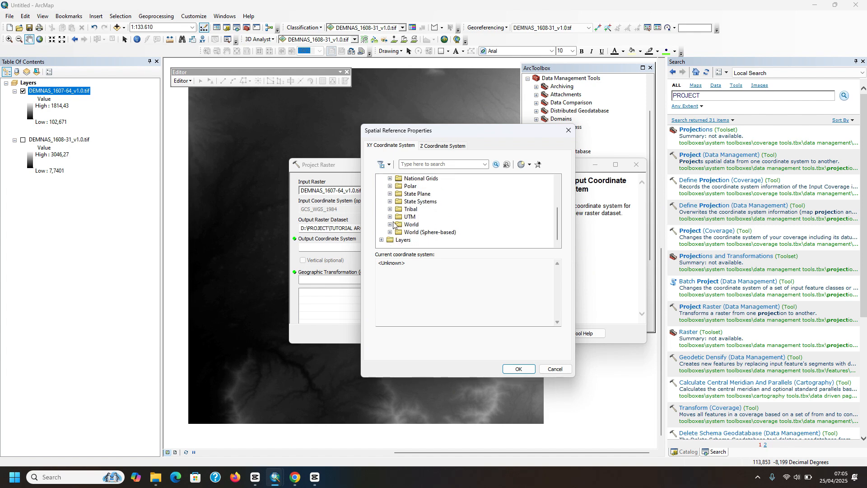
click(390, 218)
scroll(390, 217, down, 3)
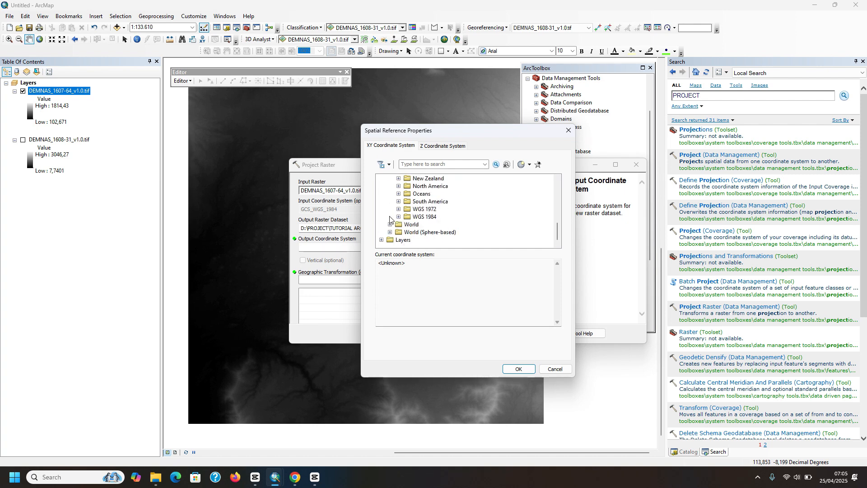
click(398, 217)
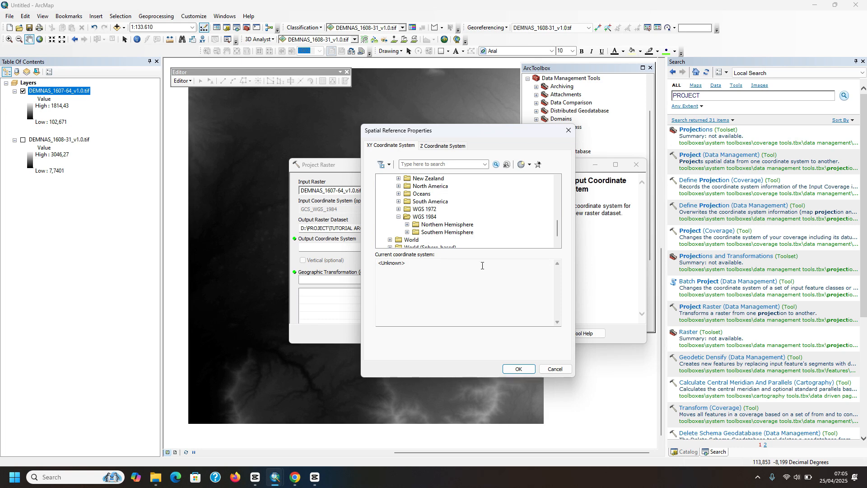
click(407, 232)
scroll(461, 235, down, 5)
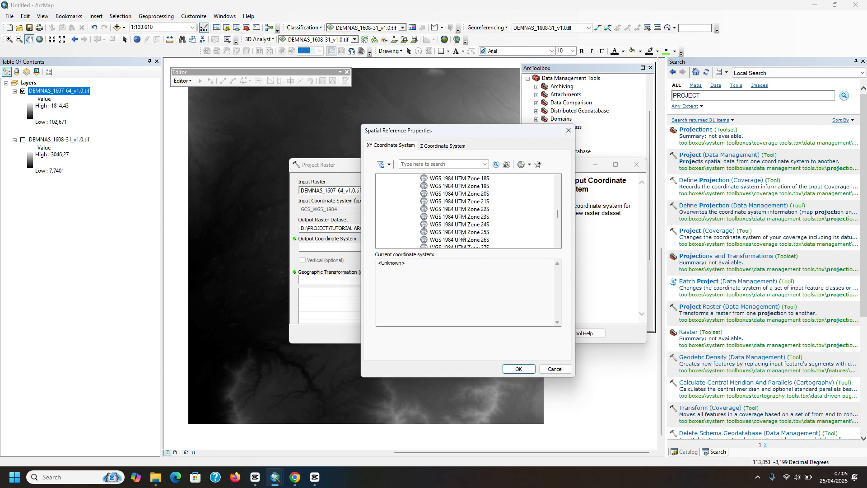
scroll(461, 235, down, 4)
click(487, 210)
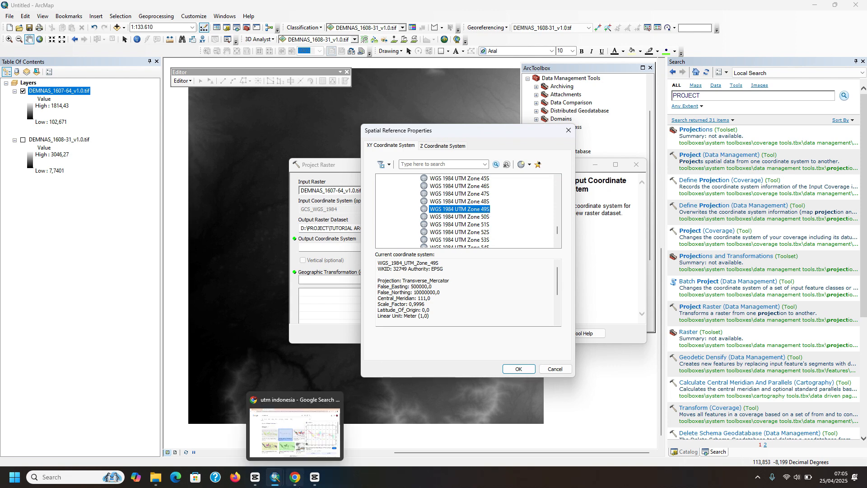
- Recheck the UTM zone map in Chrome, accept the chosen coordinate system in ArcMap, and run Project Raster, dismissing its completion report
click(295, 478)
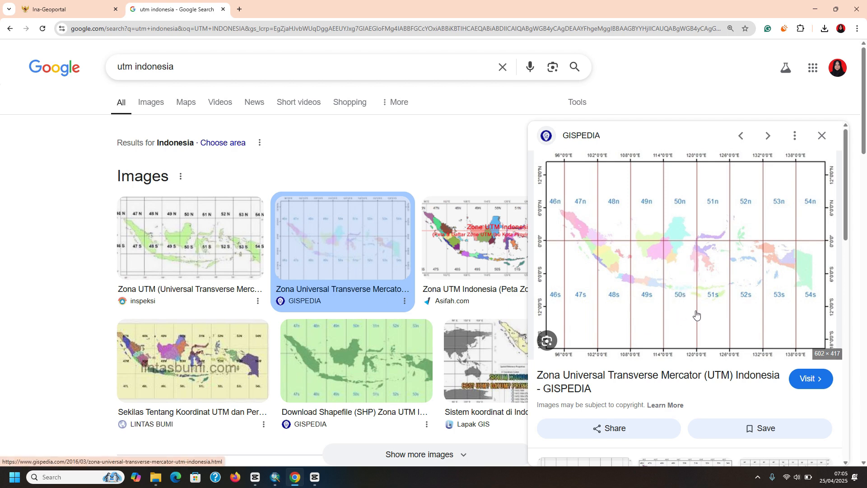
click(815, 9)
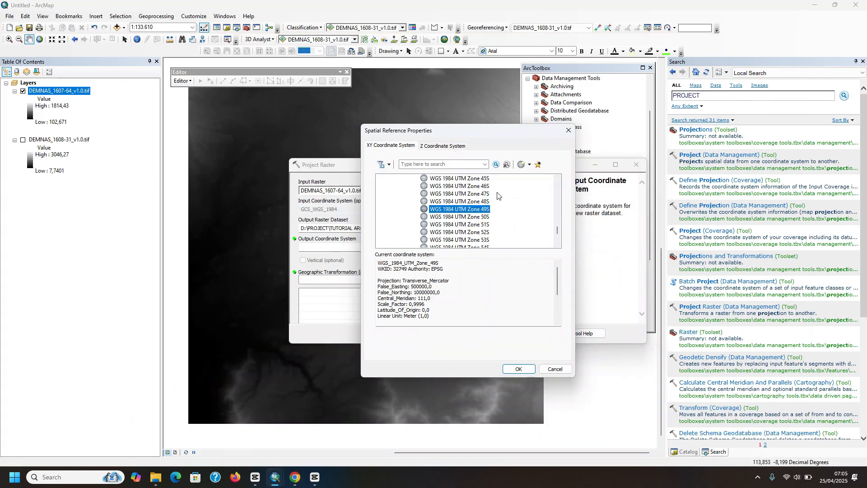
click(512, 368)
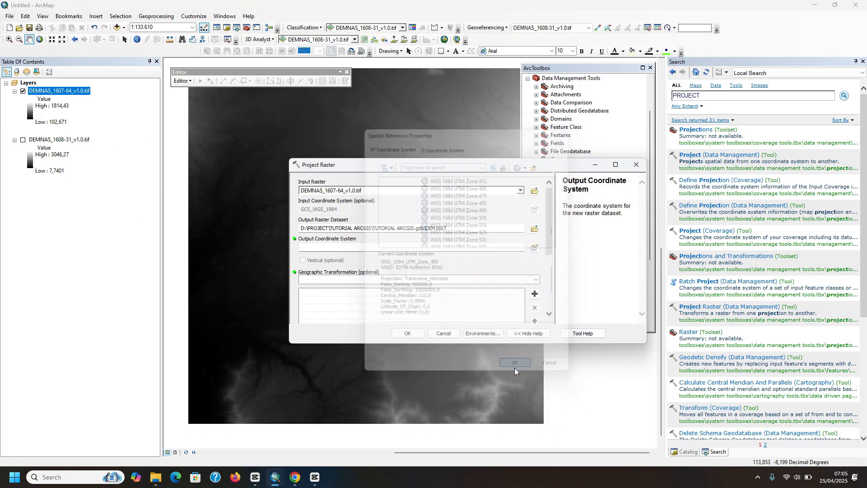
click(414, 335)
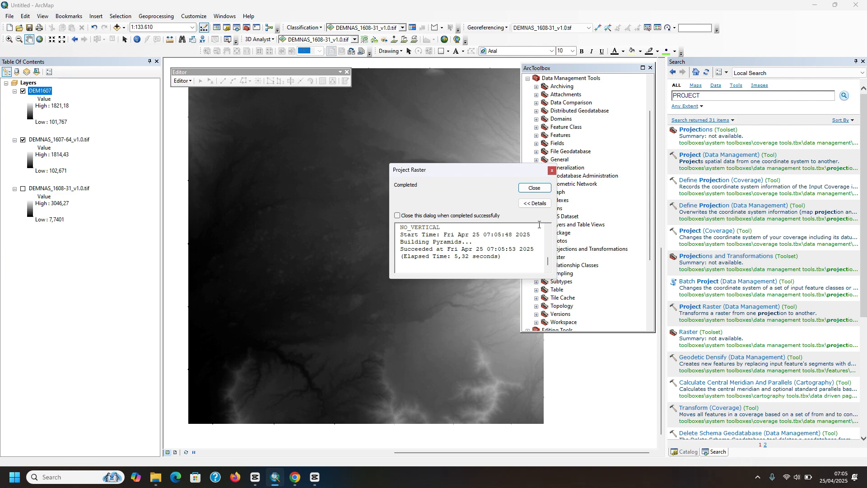
click(541, 192)
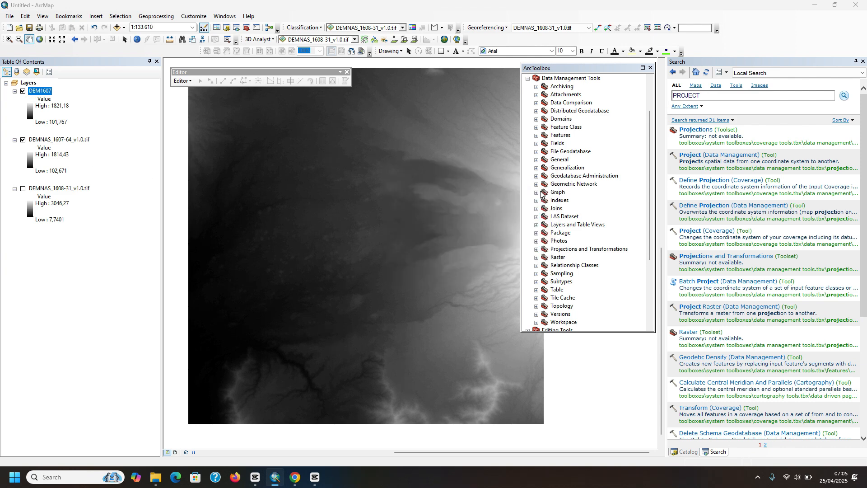
- Inspect the spatial reference in the source properties of the projected DEM1607 layer and close them without changes
right_click(41, 94)
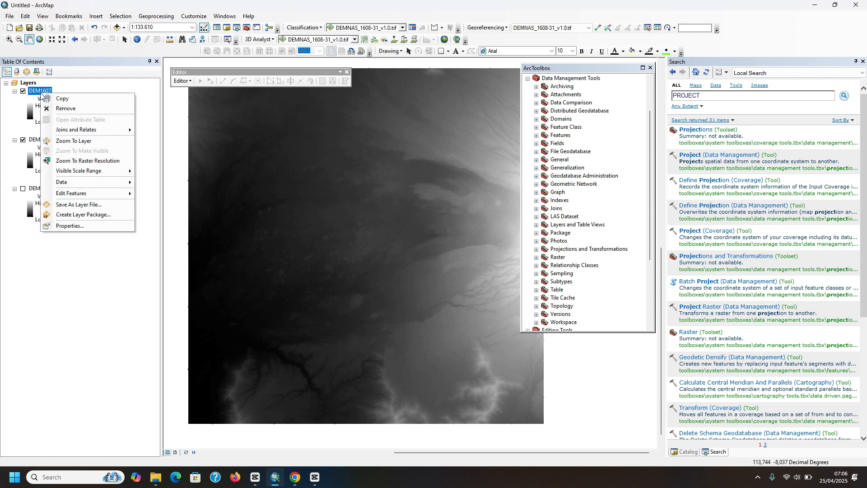
click(61, 225)
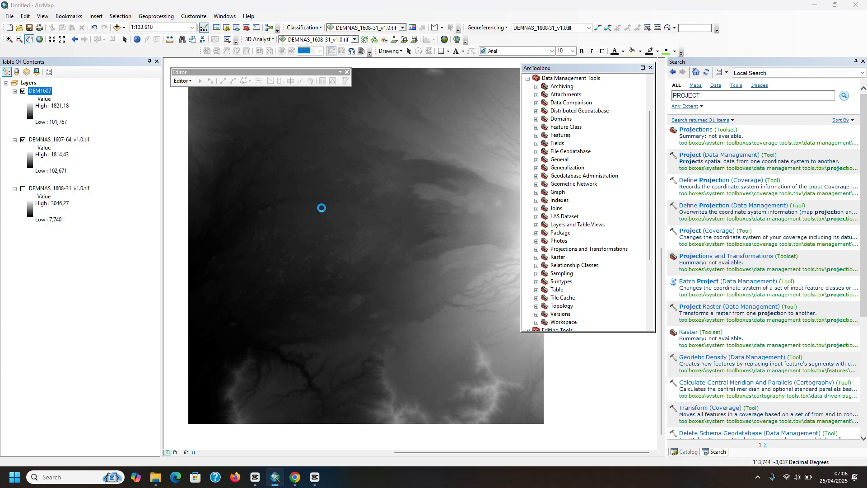
scroll(396, 214, down, 8)
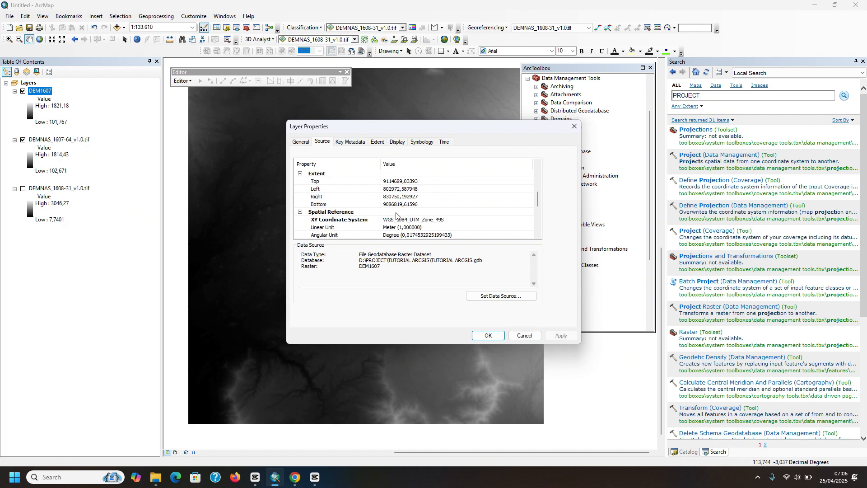
scroll(412, 213, up, 2)
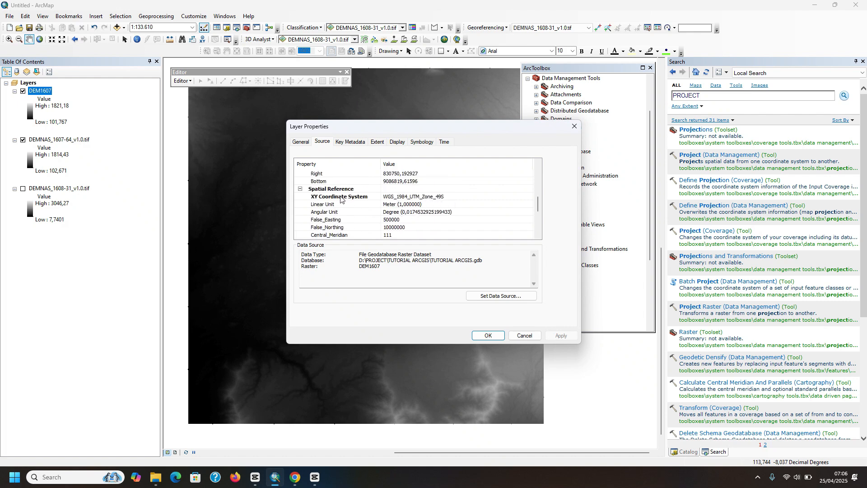
click(523, 335)
- Inspect the spatial reference of the original DEMNAS_1607-64_v1.0.tif layer for comparison and close its properties without changes
right_click(66, 140)
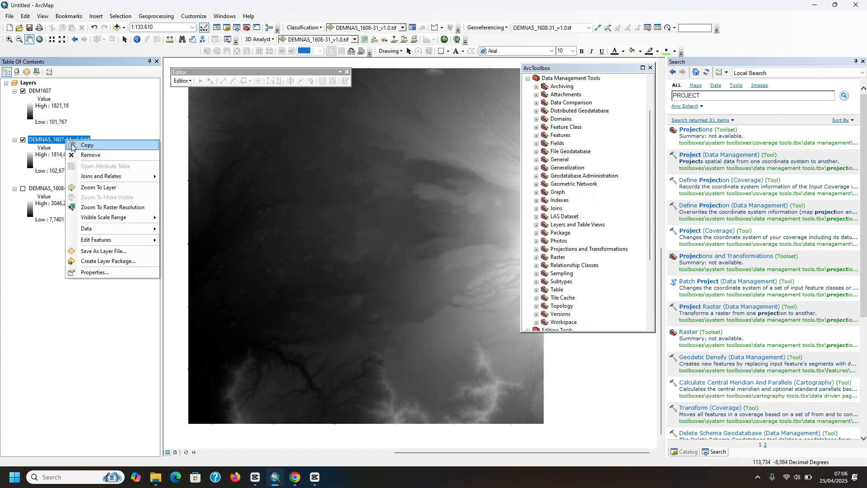
click(84, 271)
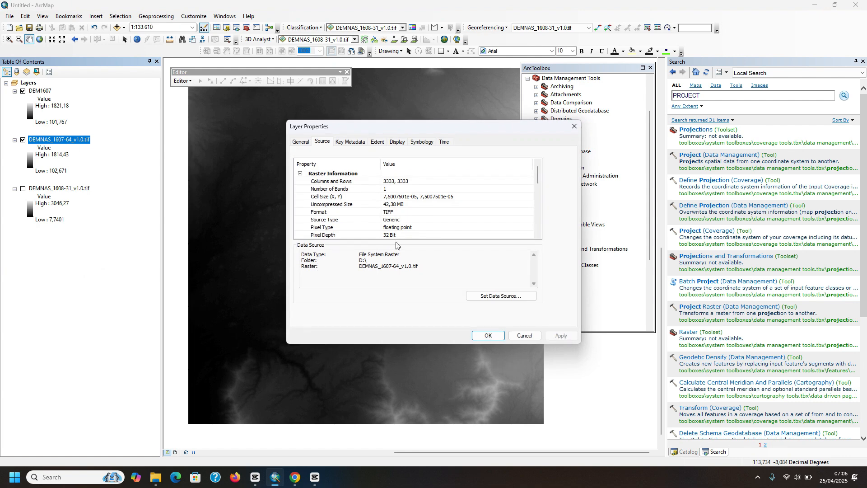
scroll(400, 235, down, 5)
scroll(407, 230, down, 1)
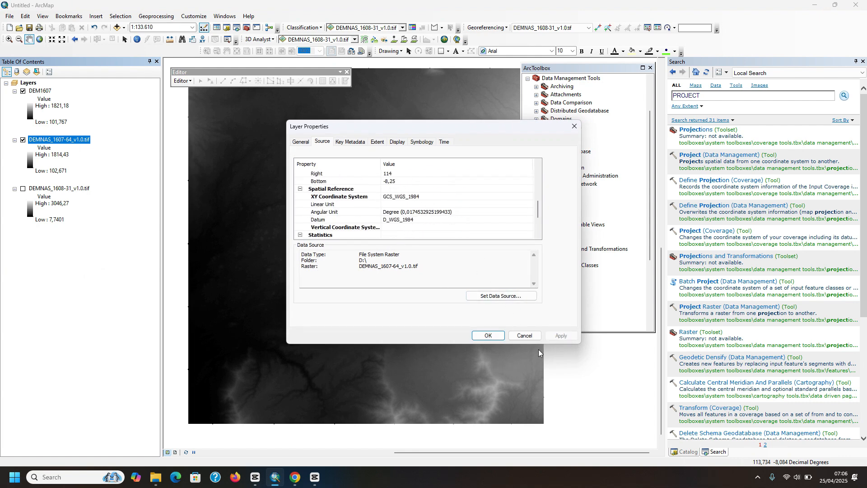
click(524, 336)
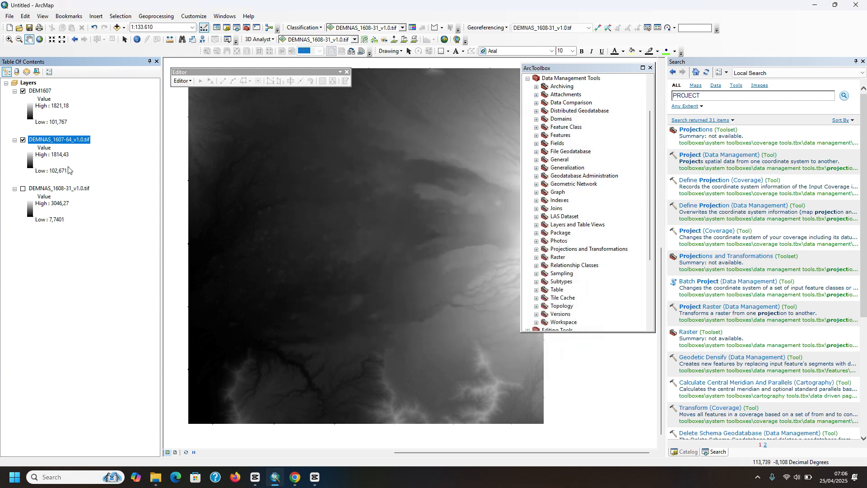
- Reopen DEM1607's source properties to compare its XY coordinate system and linear unit with the original raster's, and close them unchanged
right_click(40, 92)
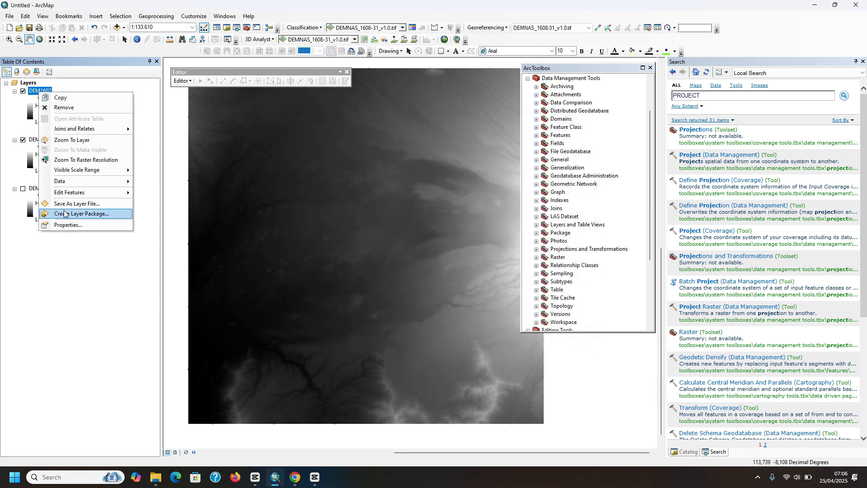
click(69, 224)
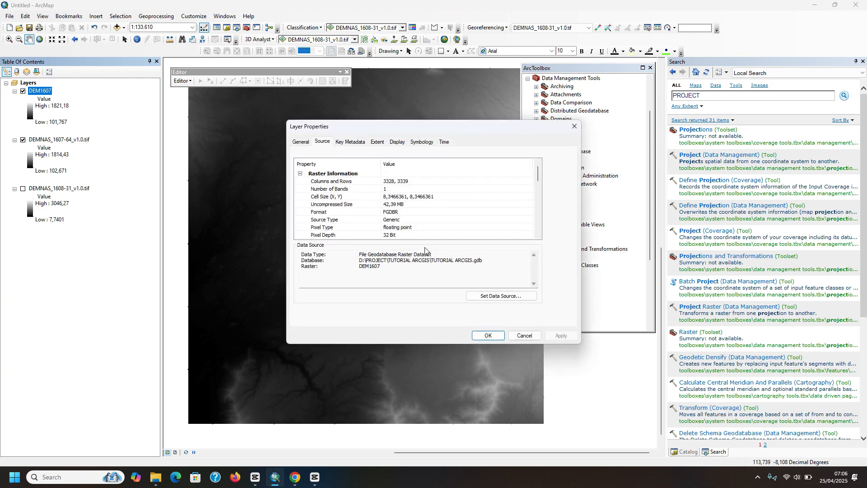
scroll(426, 215, down, 4)
scroll(426, 215, up, 2)
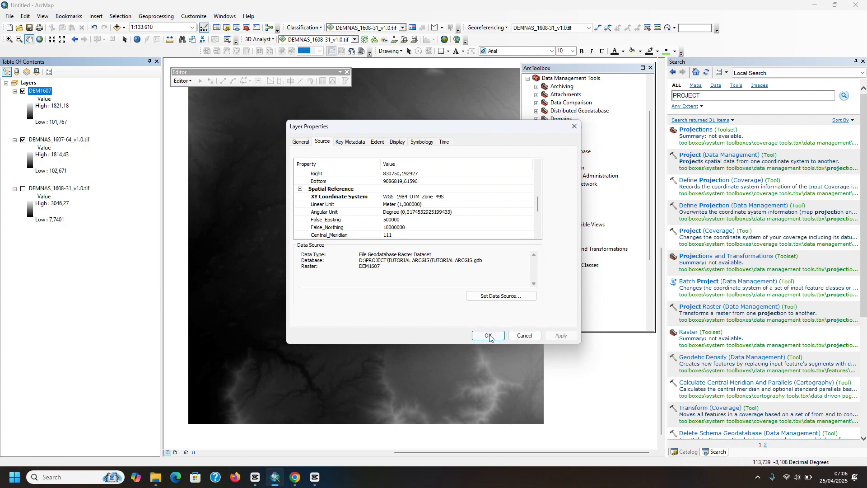
click(520, 336)
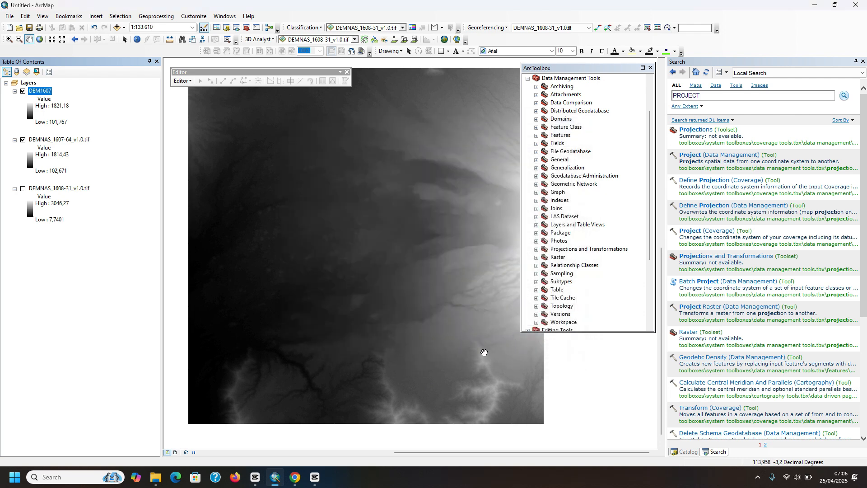